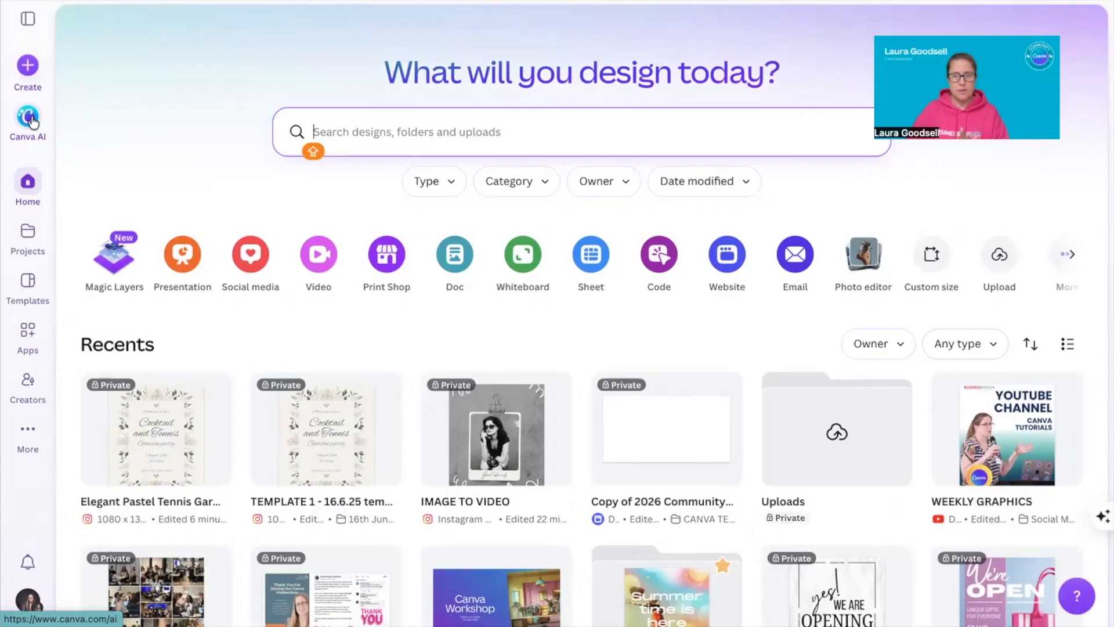
- Open Canva AI and choose Doc as the type of output to generate
{"action": "left_click", "coordinate": [28, 118]}
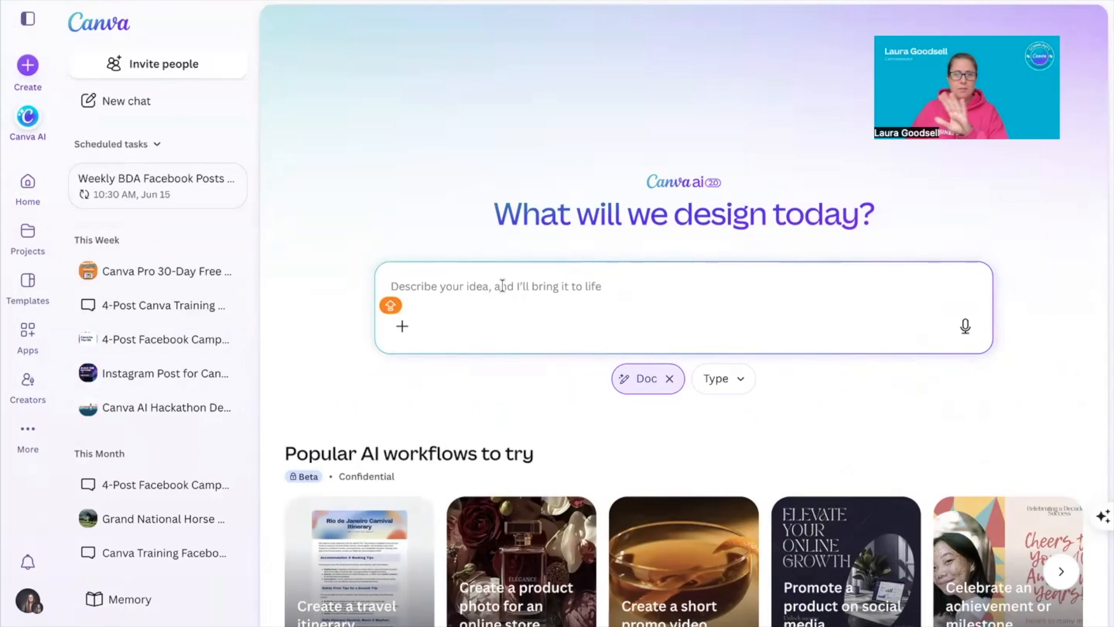
{"action": "left_click", "coordinate": [671, 383]}
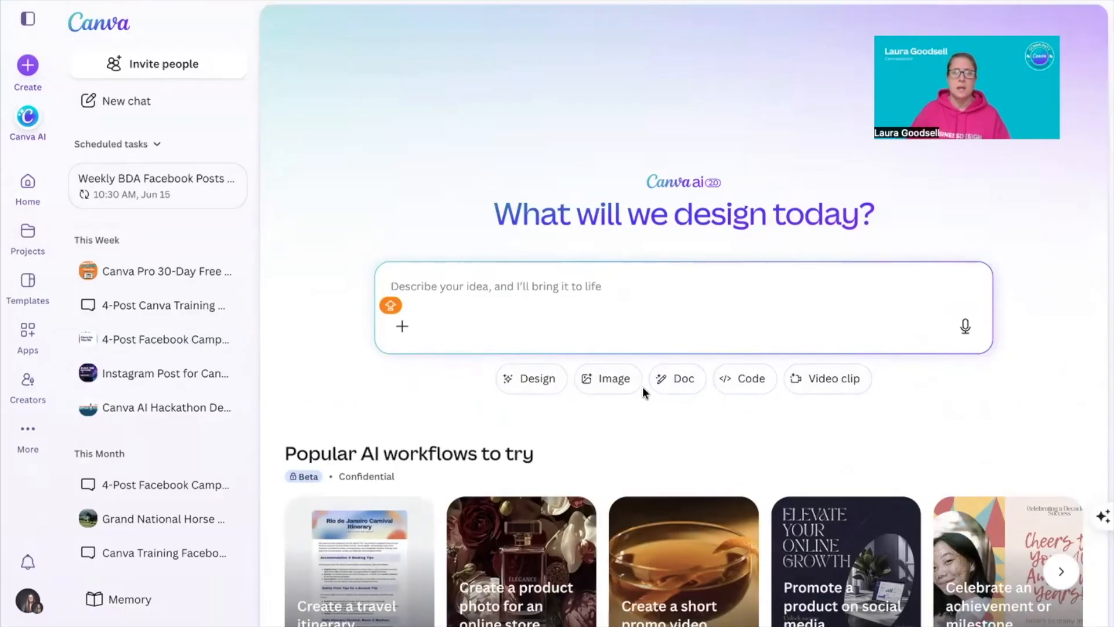
{"action": "left_click", "coordinate": [674, 380]}
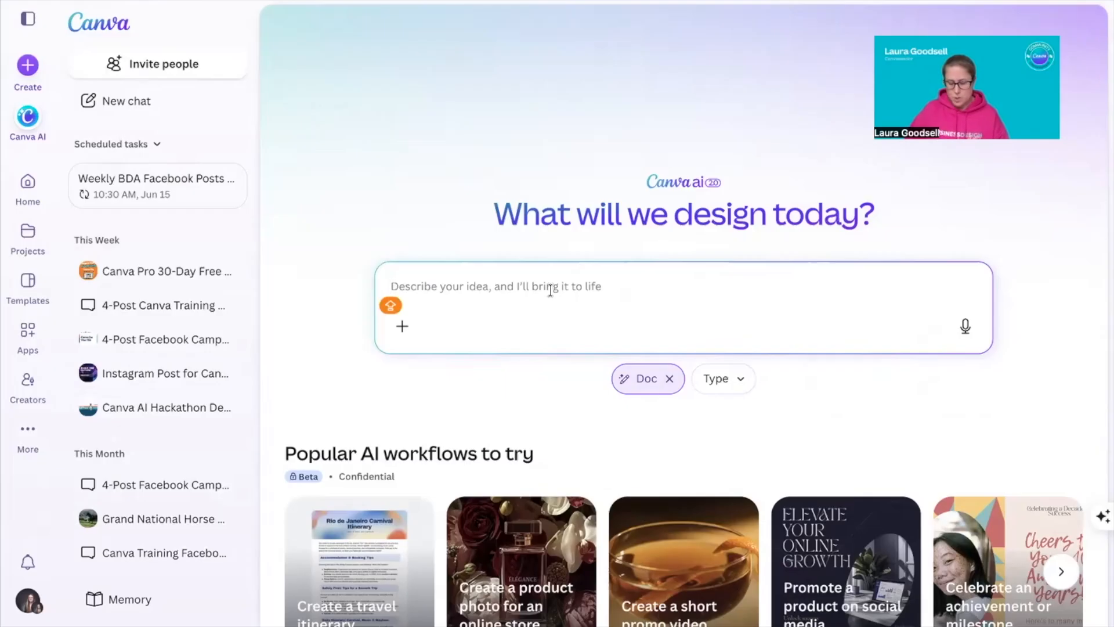
- Write the prompt "Please create a list of 5 problems business owners find with their social media and can you please answer those problems"
{"action": "type", "text": "Please "}
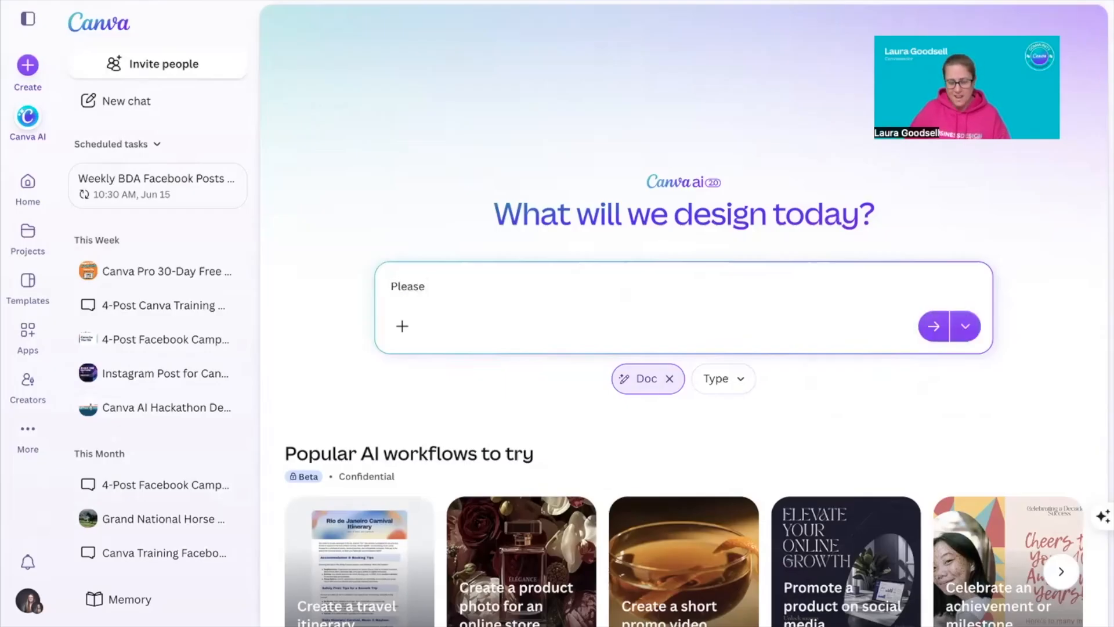
{"action": "type", "text": "create a"}
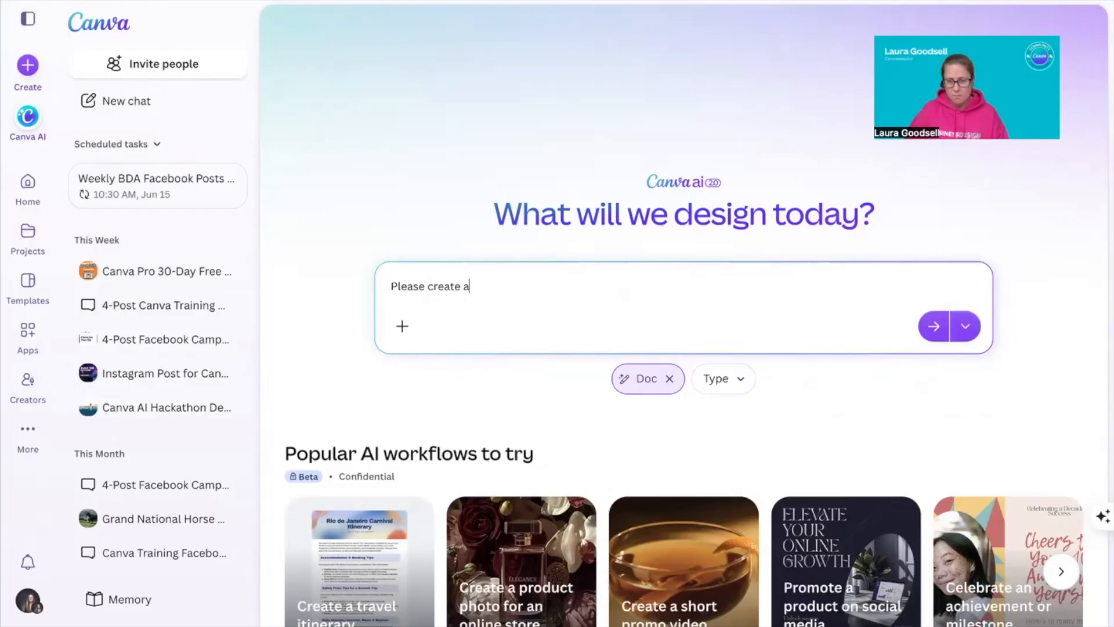
{"action": "type", "text": " list of "}
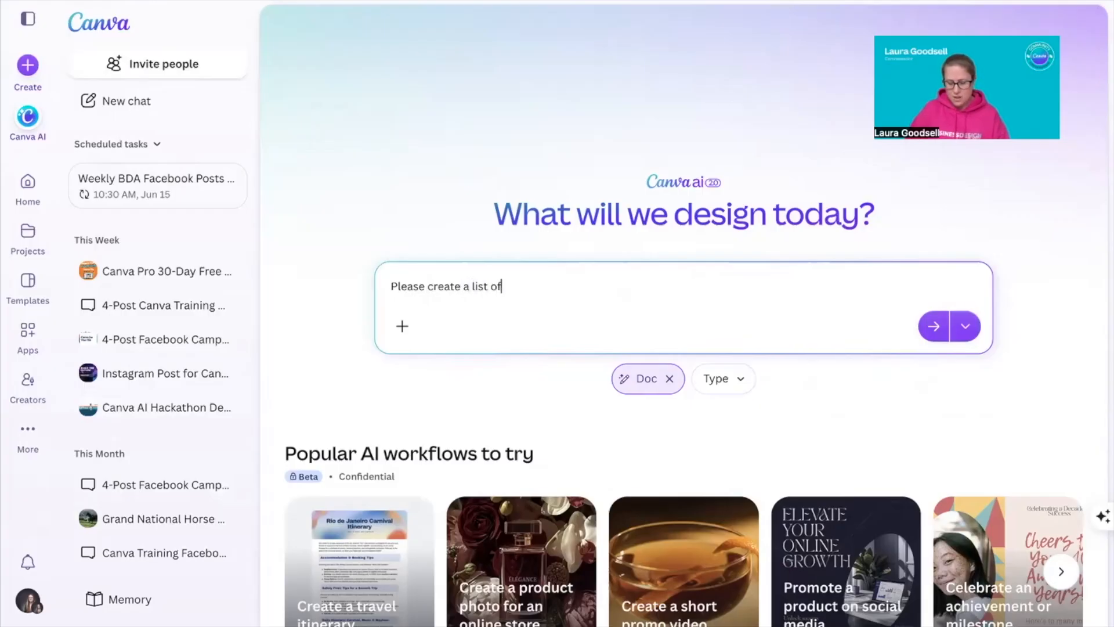
{"action": "type", "text": "5 "}
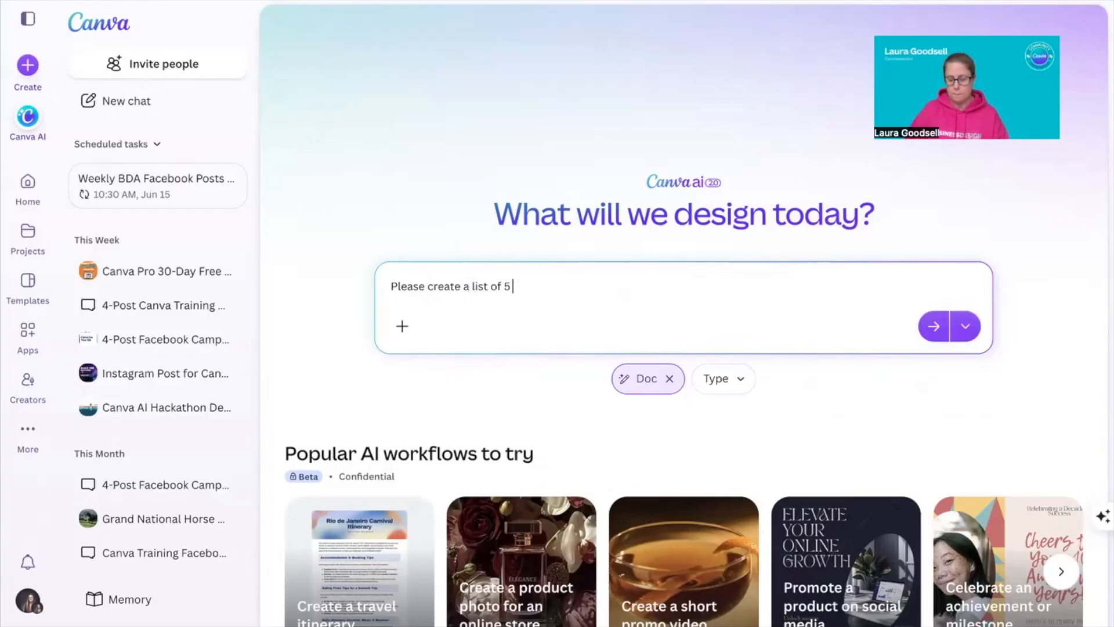
{"action": "type", "text": "problems "}
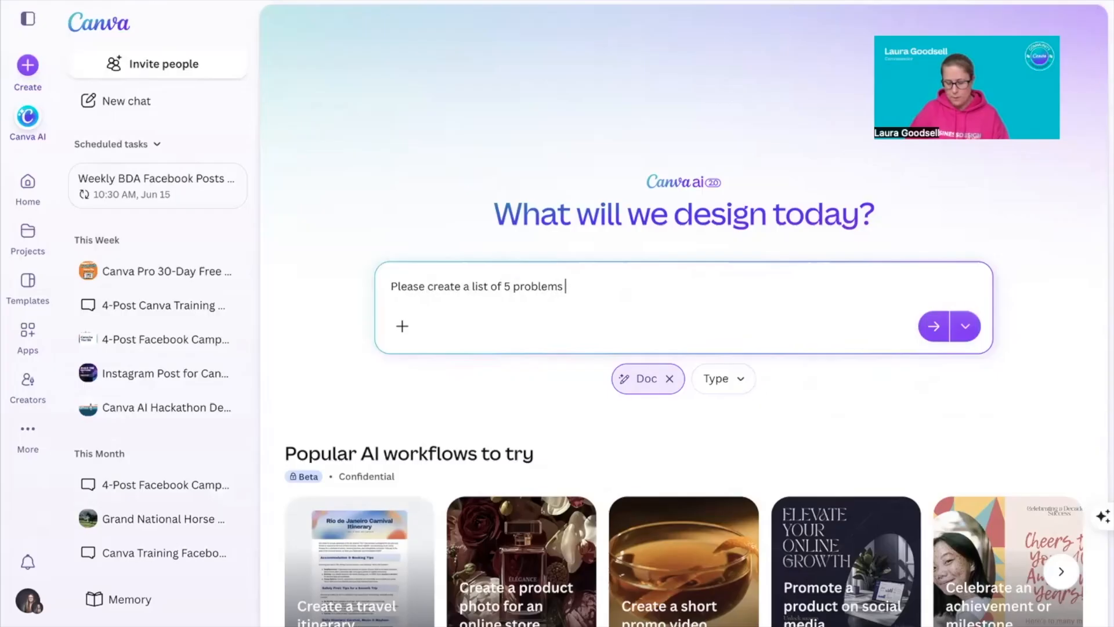
{"action": "type", "text": "business"}
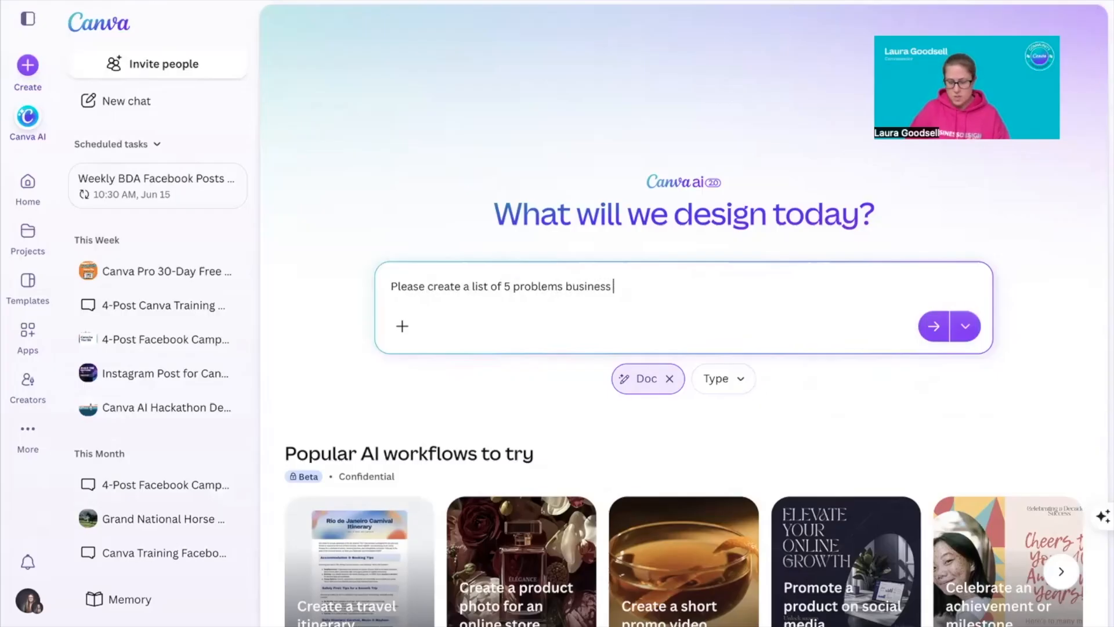
{"action": "type", "text": " owners find "}
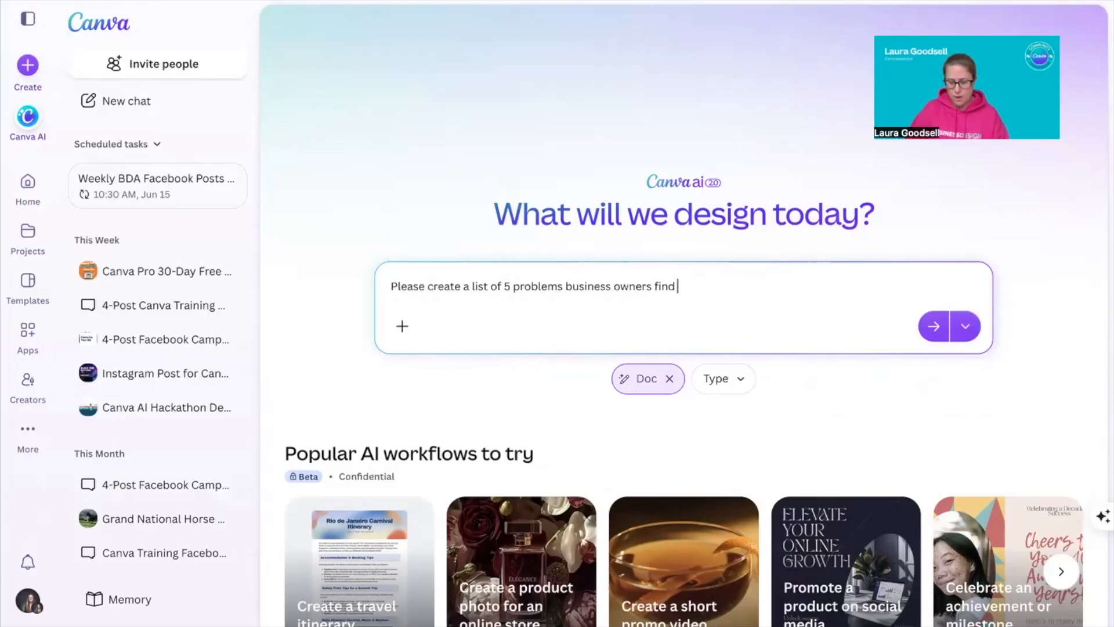
{"action": "type", "text": "with their so"}
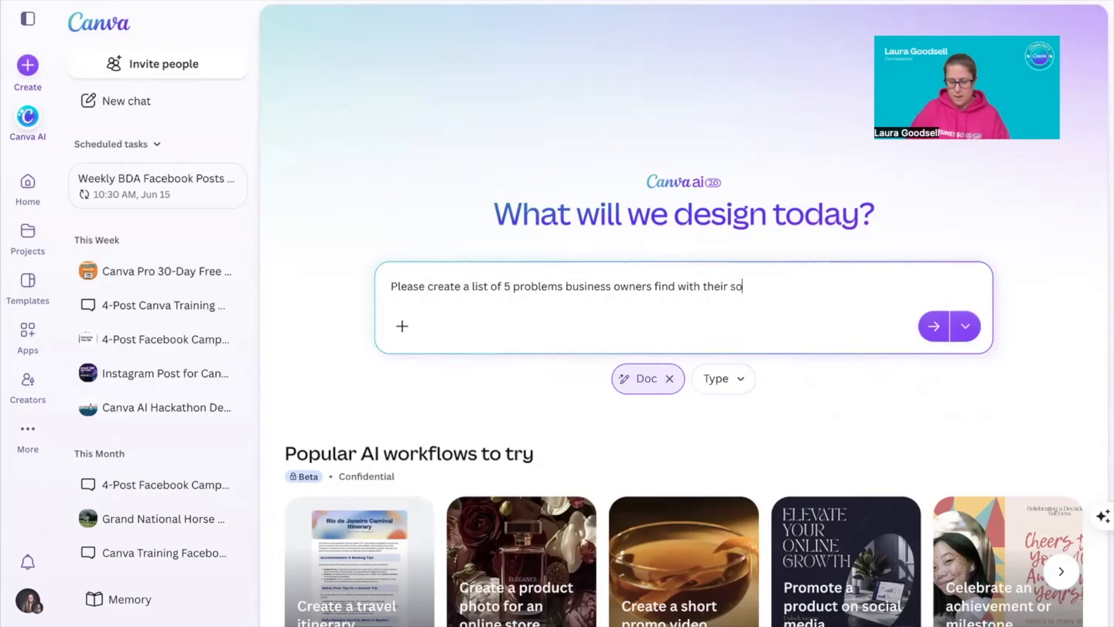
{"action": "type", "text": "cial media and can you ple"}
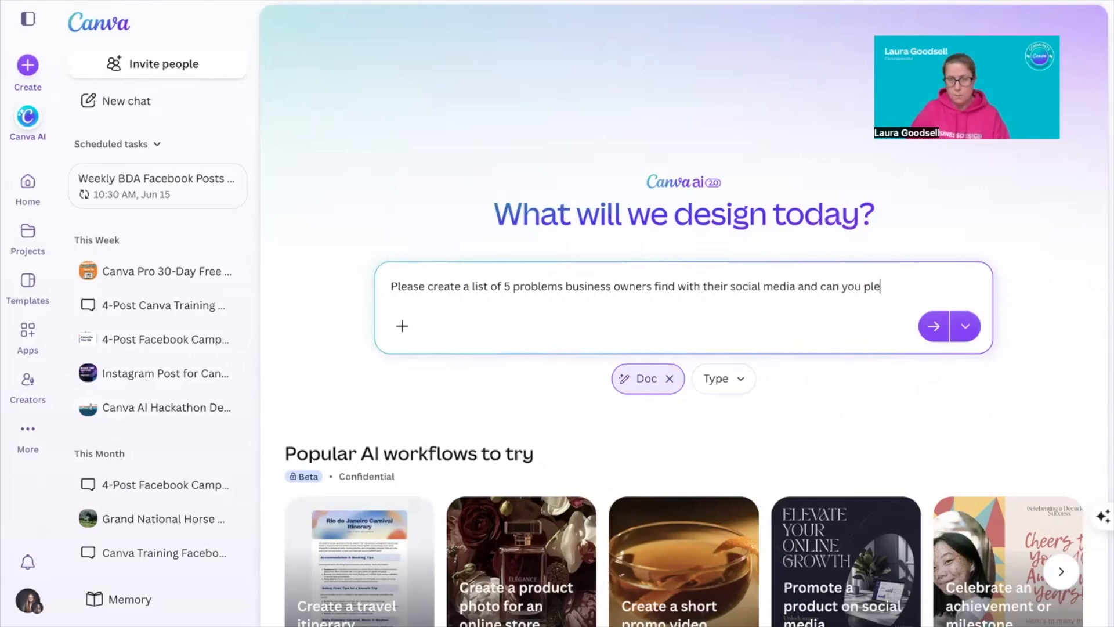
{"action": "type", "text": "ase ansfwer"}
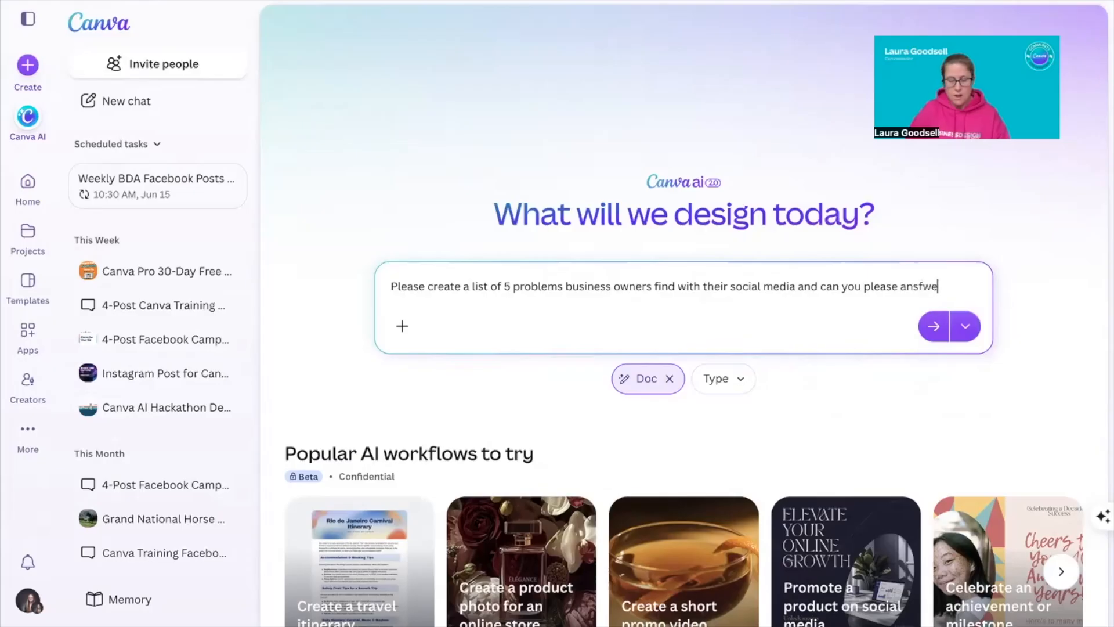
{"action": "key", "text": "BackSpace"}
{"action": "key", "text": "BackSpace"}
{"action": "key", "text": "BackSpace"}
{"action": "key", "text": "BackSpace"}
{"action": "type", "text": "wer those"}
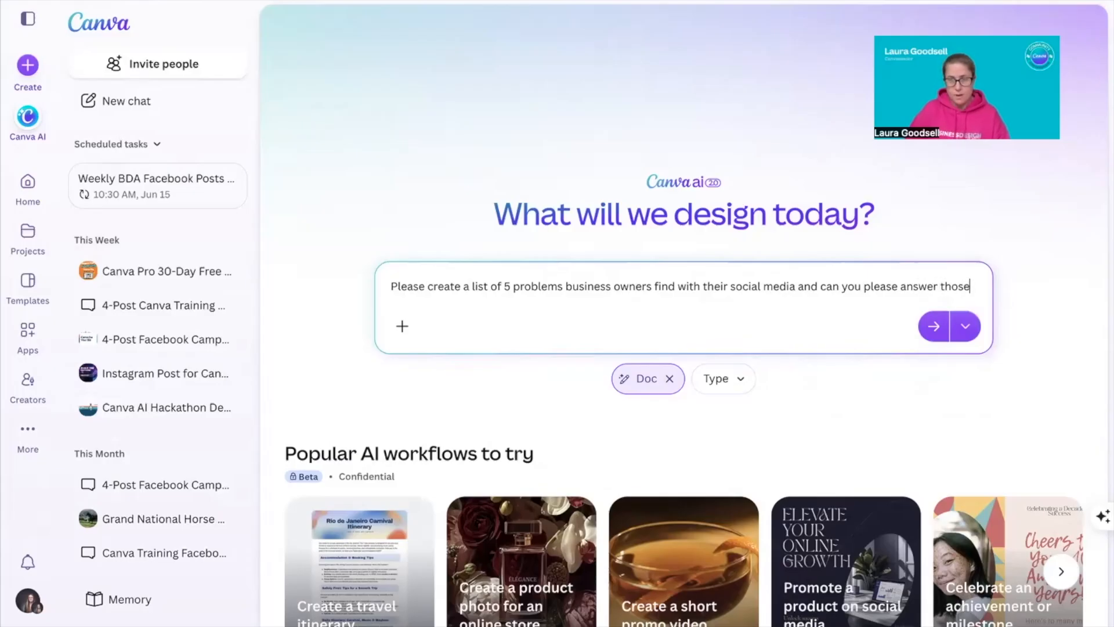
{"action": "type", "text": " problems"}
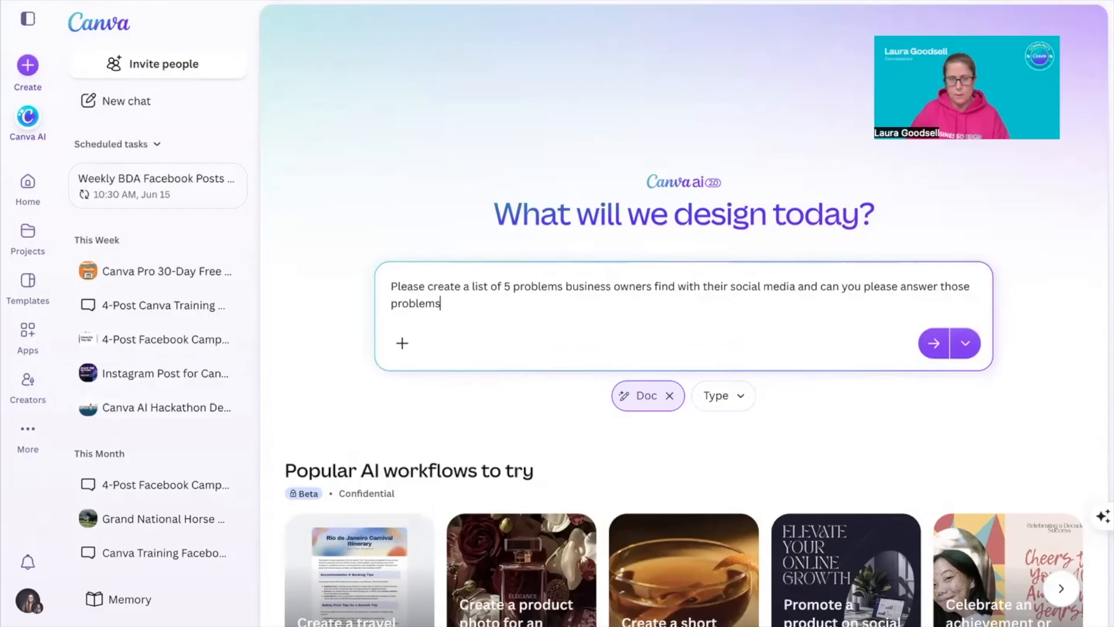
- Replace both occurrences of "problems" in the prompt with "issues"
{"action": "left_click_drag", "start_coordinate": [562, 287], "coordinate": [513, 287]}
{"action": "key", "text": "BackSpace"}
{"action": "type", "text": "issues"}
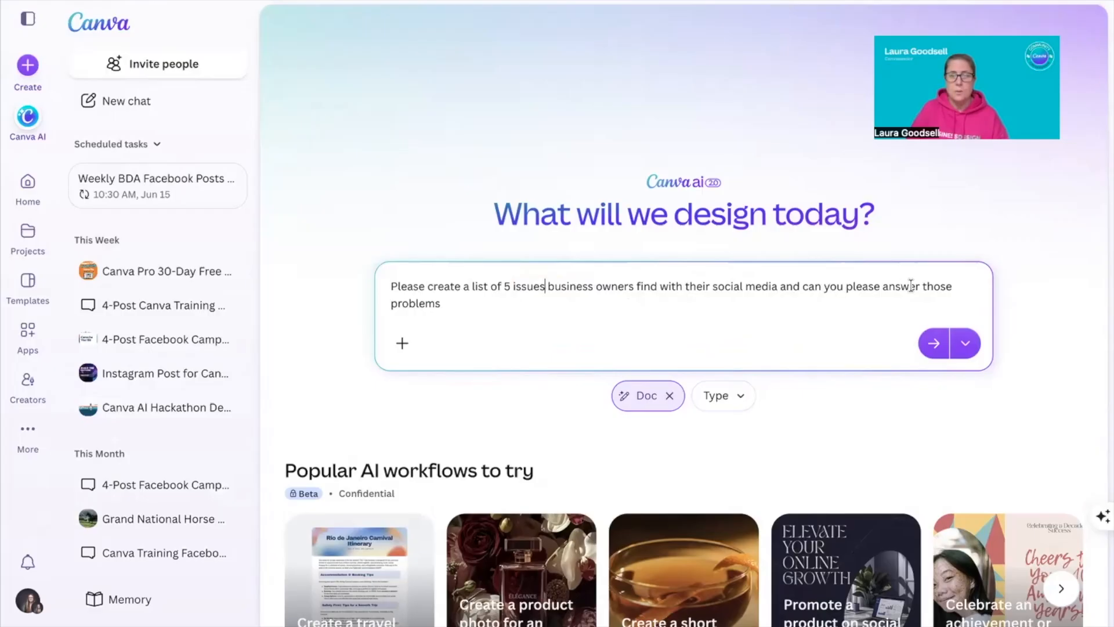
{"action": "left_click_drag", "start_coordinate": [391, 303], "coordinate": [444, 304]}
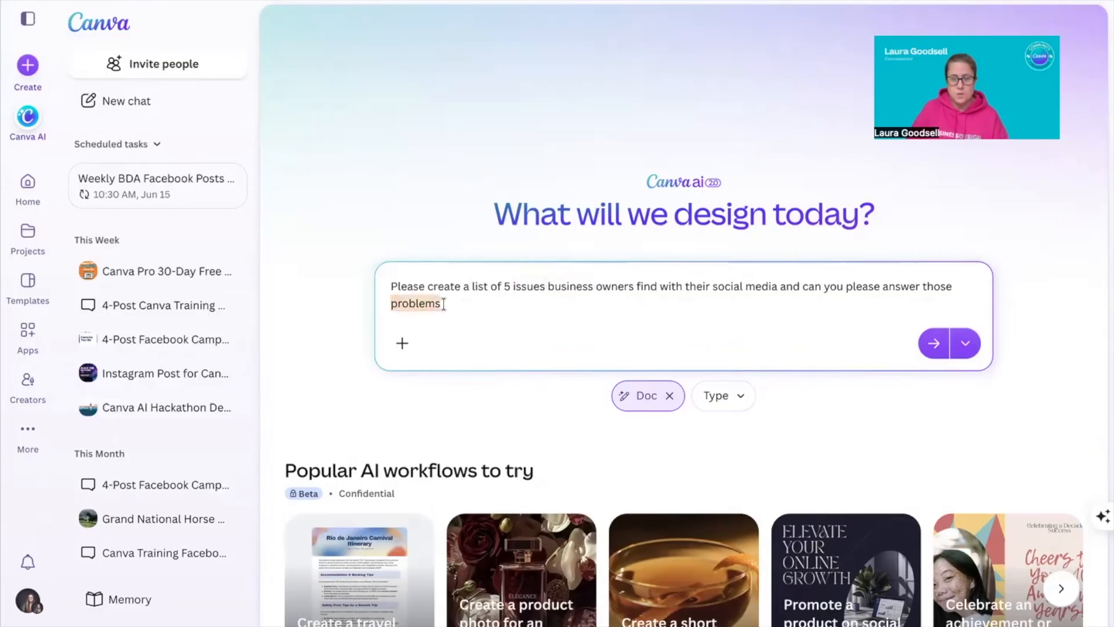
{"action": "type", "text": "issues"}
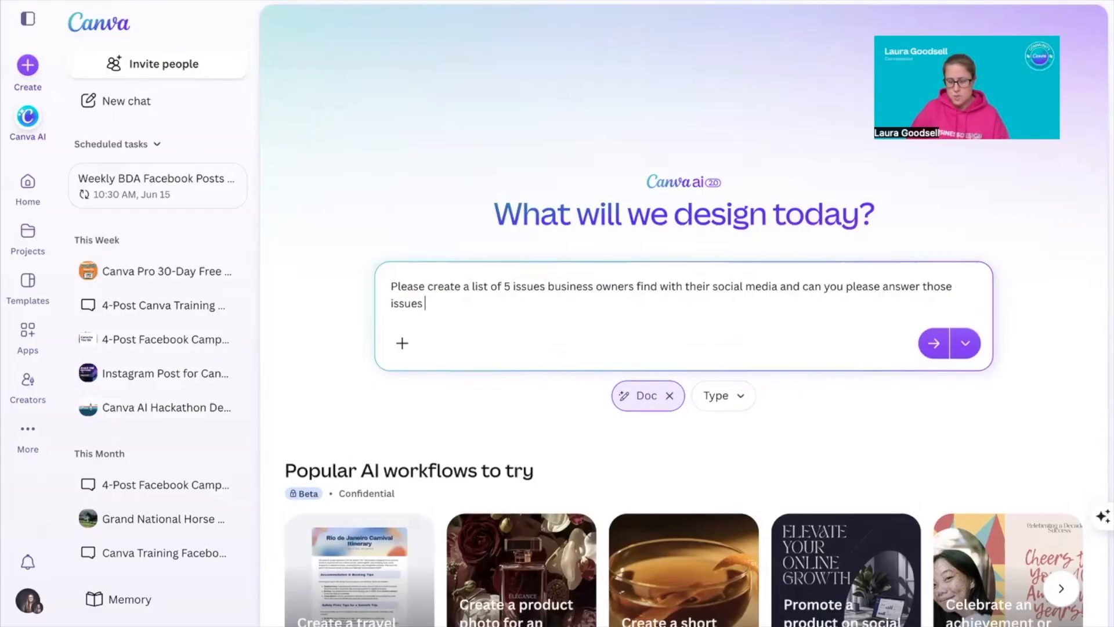
- Extend the end of the prompt with "and give valuable feedback to the business owner"
{"action": "type", "text": " and"}
{"action": "key", "text": "BackSpace"}
{"action": "key", "text": "BackSpace"}
{"action": "type", "text": "nd give valuable feedback to the business owner"}
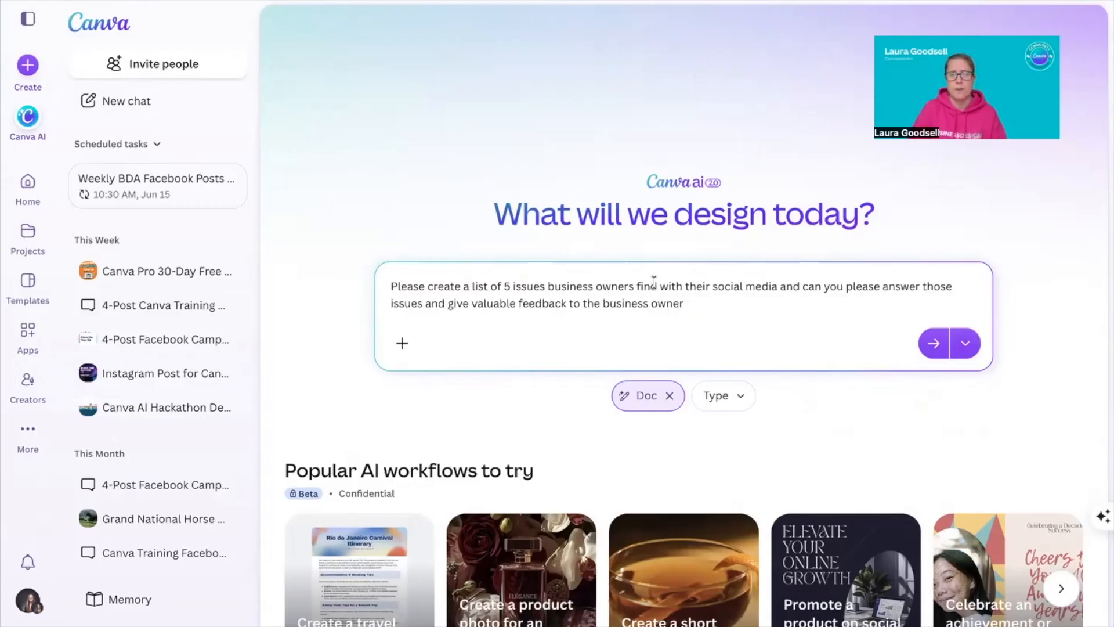
- Replace the word "find" in the prompt with "have"
{"action": "key", "text": "BackSpace"}
{"action": "key", "text": "BackSpace"}
{"action": "key", "text": "BackSpace"}
{"action": "key", "text": "BackSpace"}
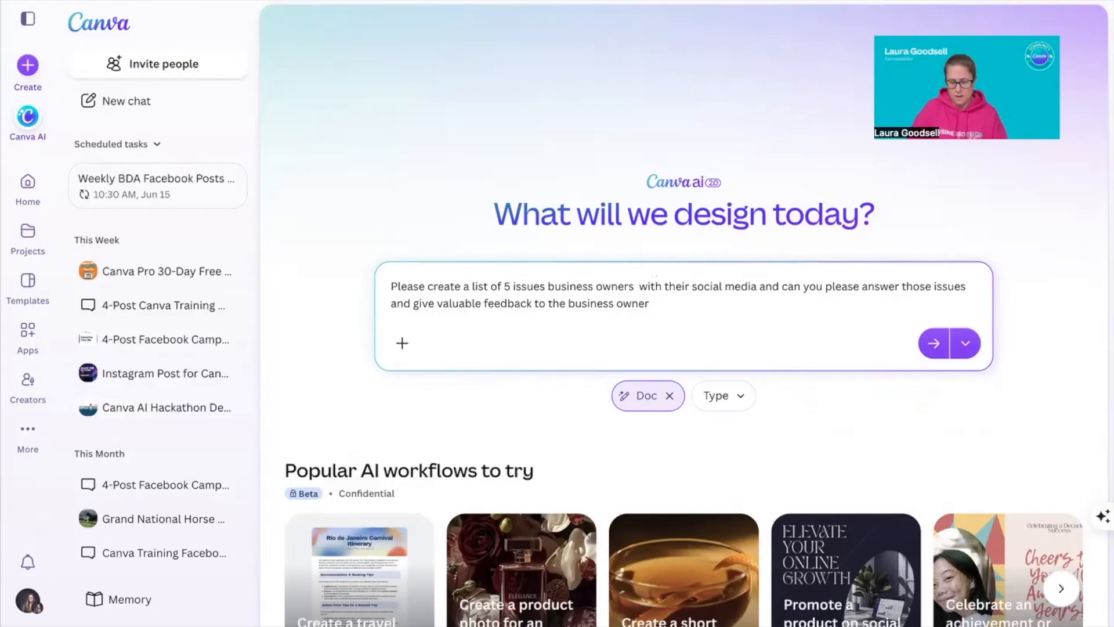
{"action": "type", "text": "have"}
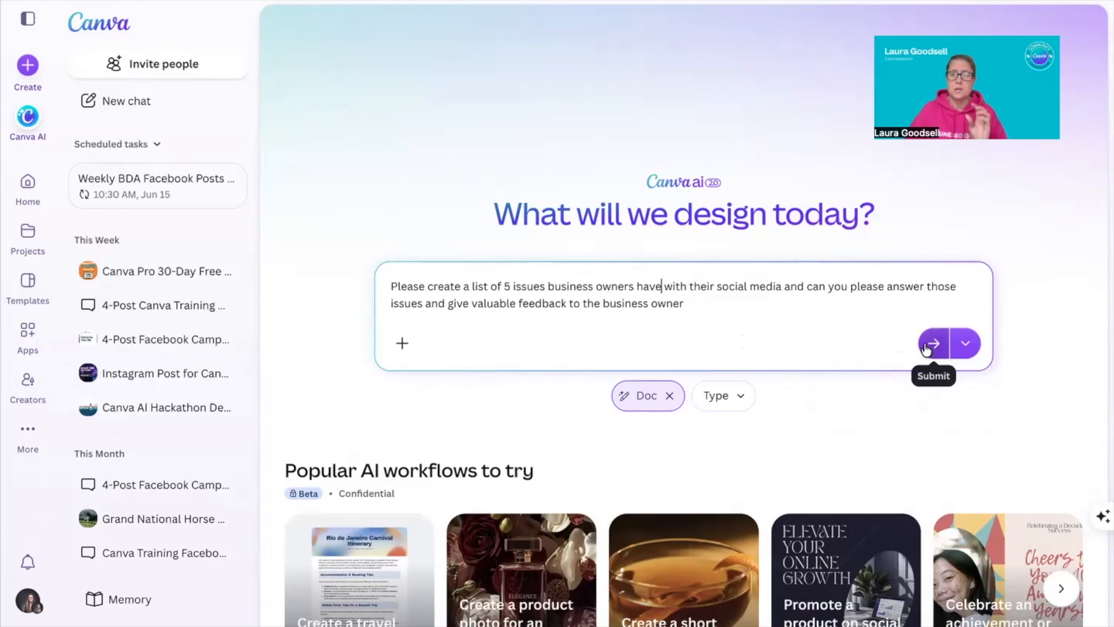
{"action": "left_click", "coordinate": [405, 344]}
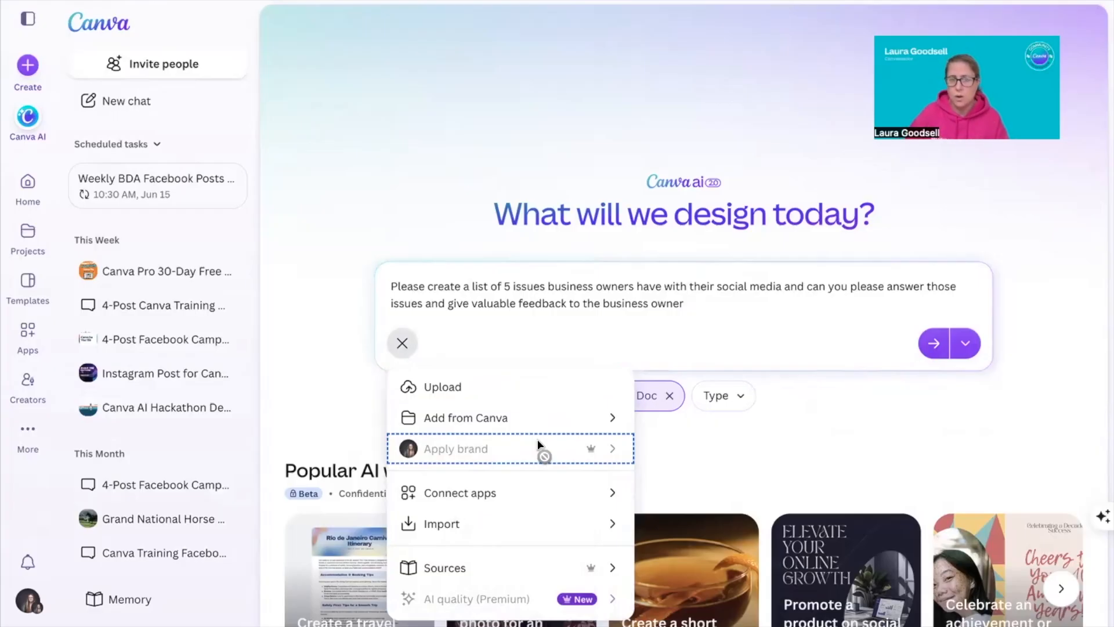
{"action": "left_click", "coordinate": [868, 410]}
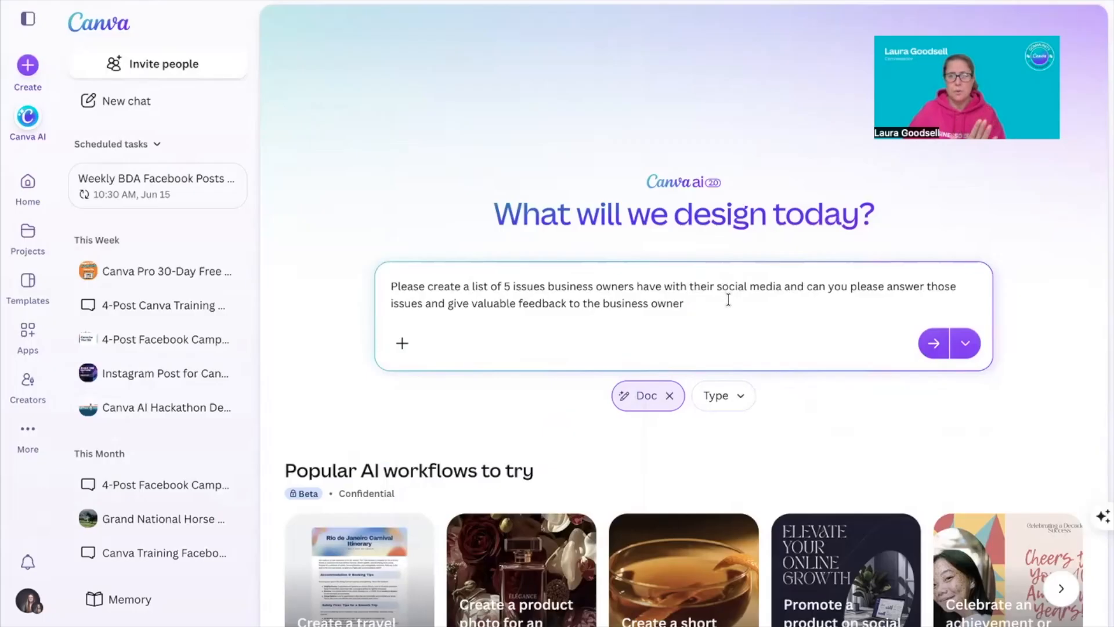
- Set the document type to Article and submit the prompt to generate the doc
{"action": "left_click", "coordinate": [745, 401]}
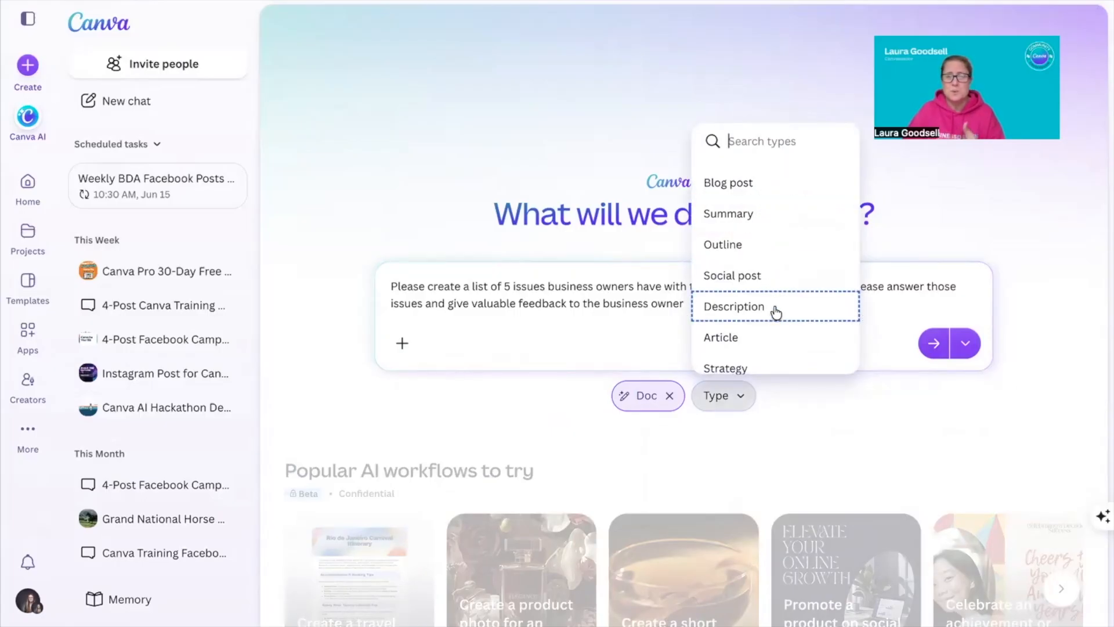
{"action": "scroll", "coordinate": [776, 314], "scroll_direction": "down", "scroll_amount": 5}
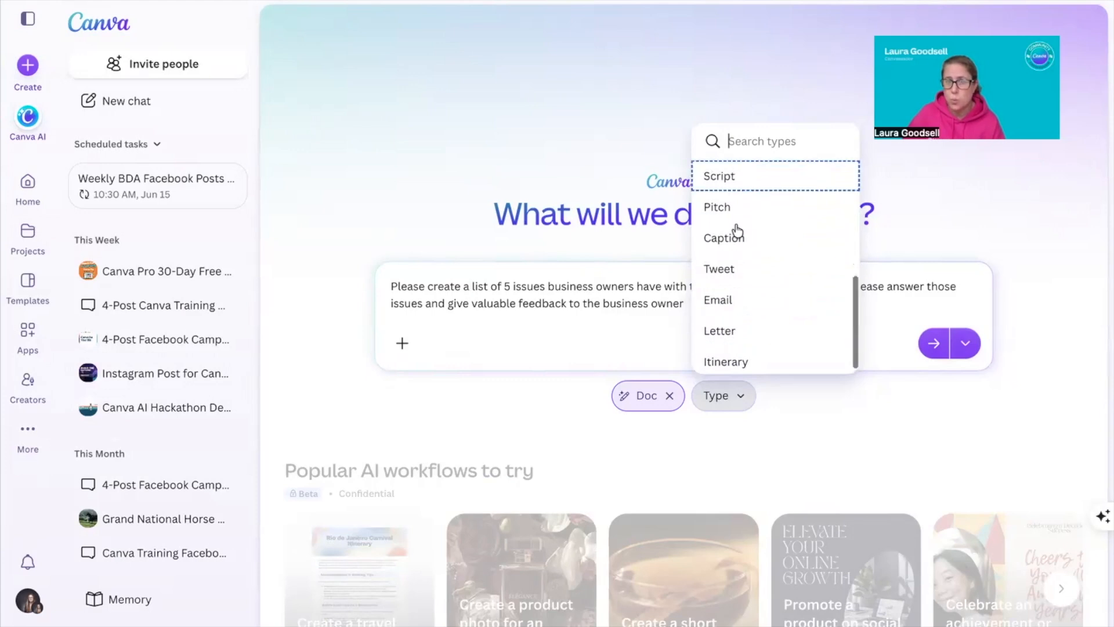
{"action": "scroll", "coordinate": [737, 279], "scroll_direction": "up", "scroll_amount": 3}
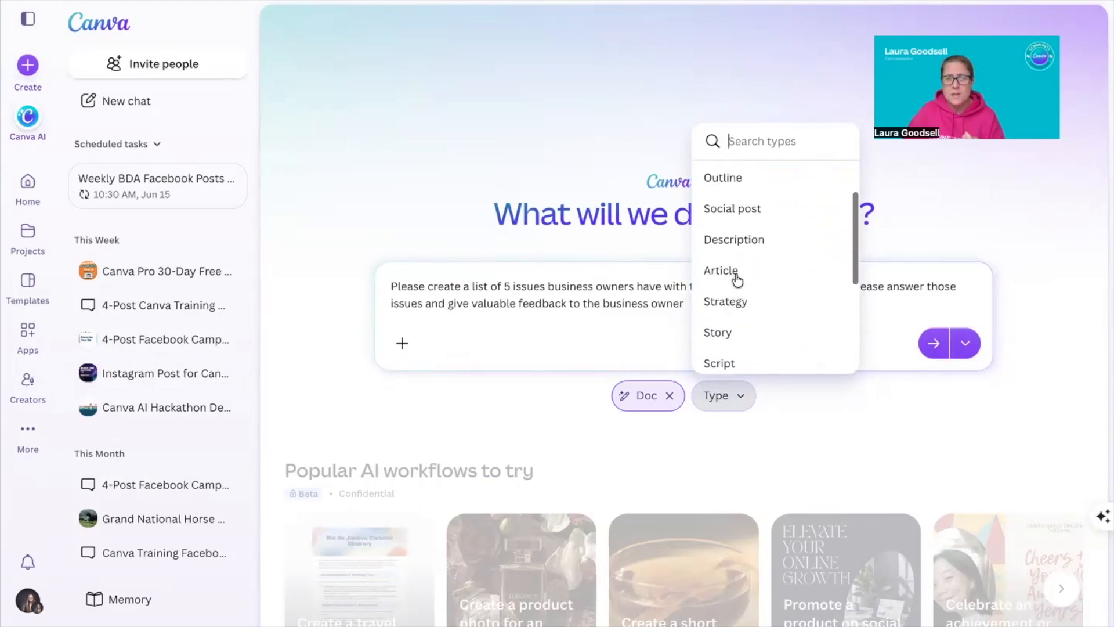
{"action": "scroll", "coordinate": [738, 281], "scroll_direction": "down", "scroll_amount": 4}
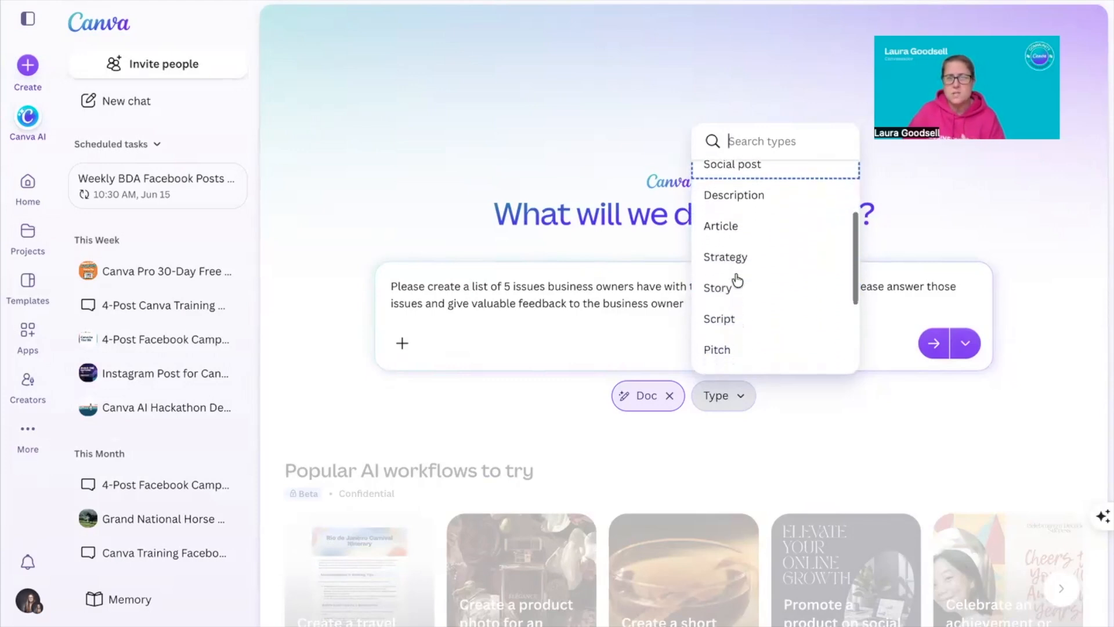
{"action": "scroll", "coordinate": [738, 280], "scroll_direction": "down", "scroll_amount": 1}
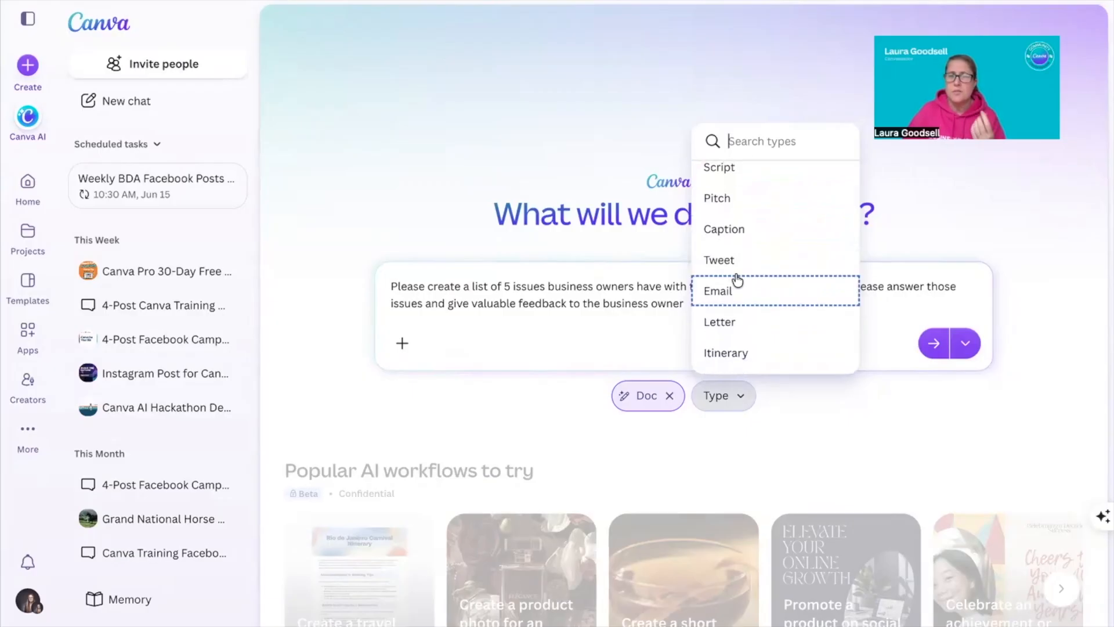
{"action": "scroll", "coordinate": [737, 280], "scroll_direction": "up", "scroll_amount": 3}
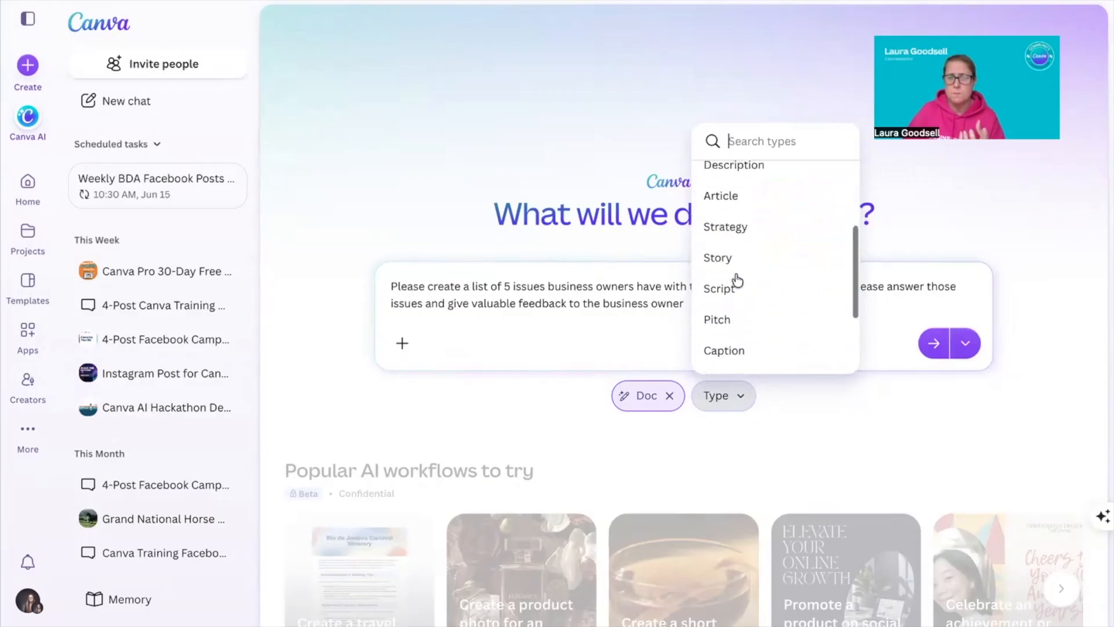
{"action": "scroll", "coordinate": [737, 281], "scroll_direction": "up", "scroll_amount": 1}
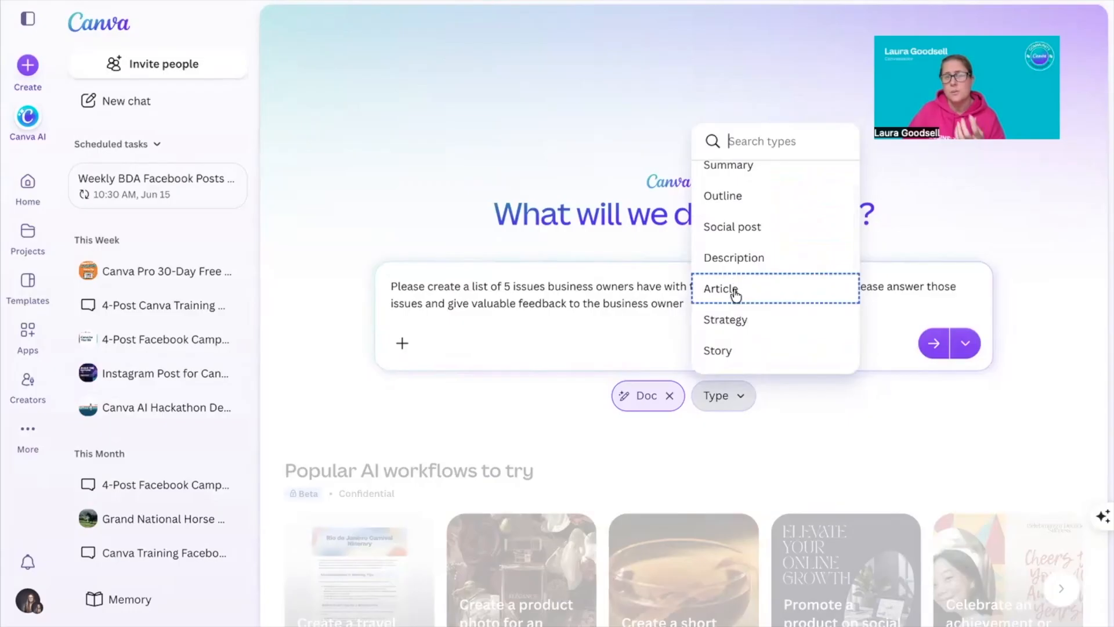
{"action": "left_click", "coordinate": [734, 285]}
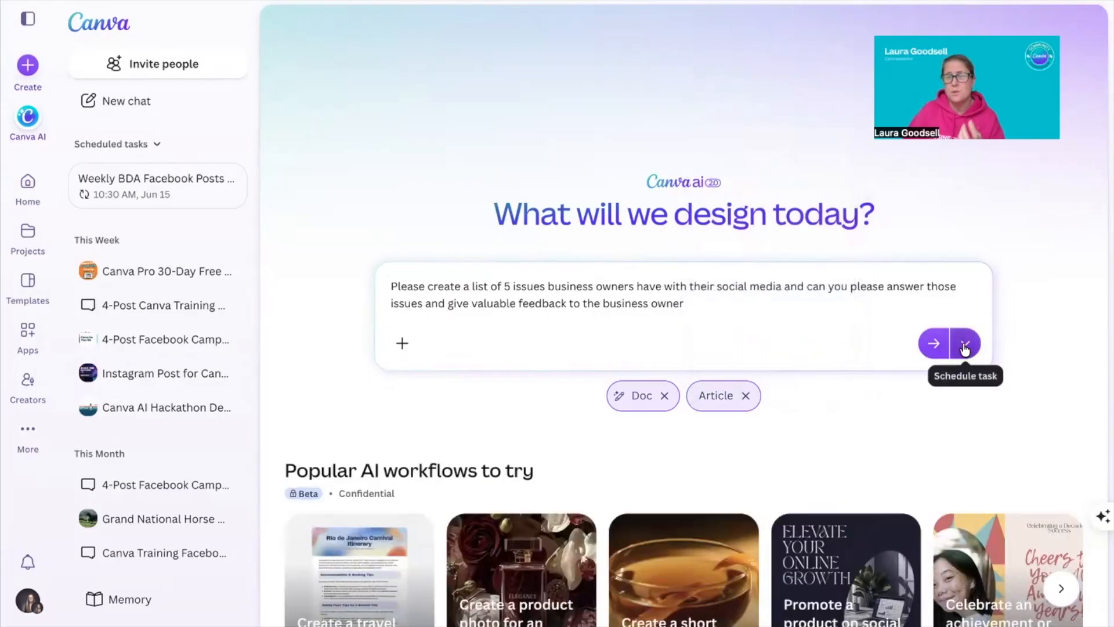
{"action": "left_click", "coordinate": [934, 346]}
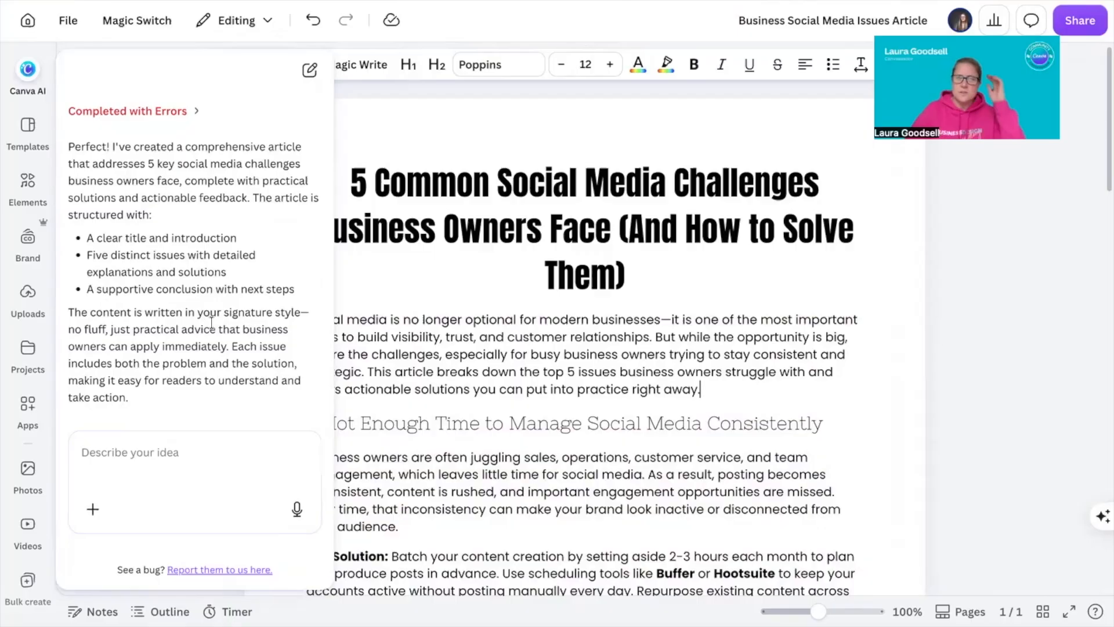
- Close the AI chat and read through the generated article from its title to the closing section
{"action": "left_click", "coordinate": [228, 381]}
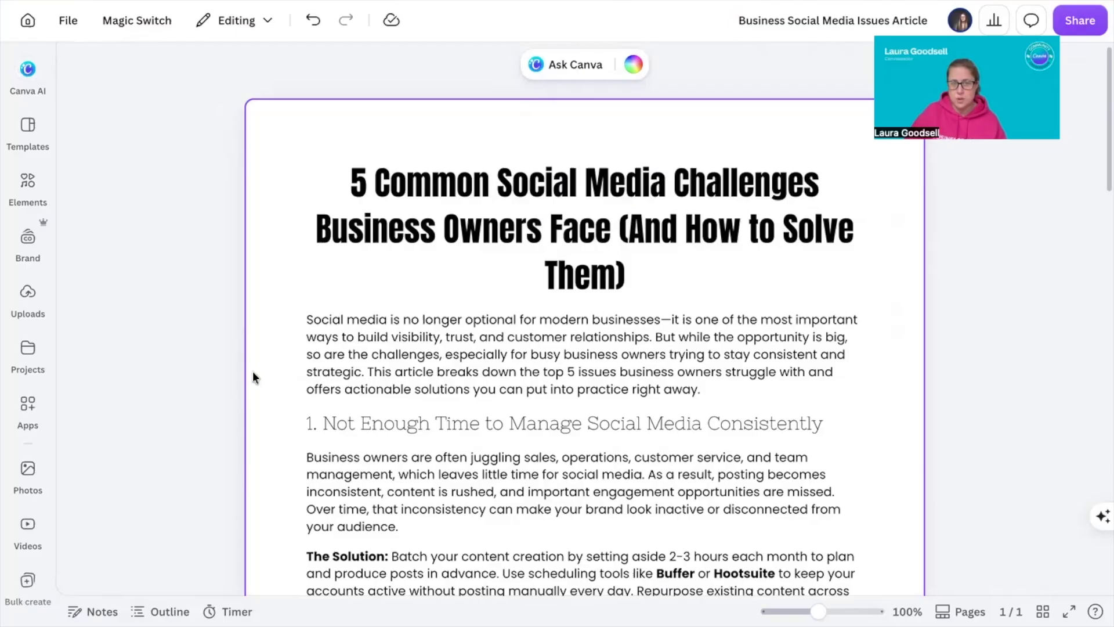
{"action": "scroll", "coordinate": [253, 372], "scroll_direction": "down", "scroll_amount": 2}
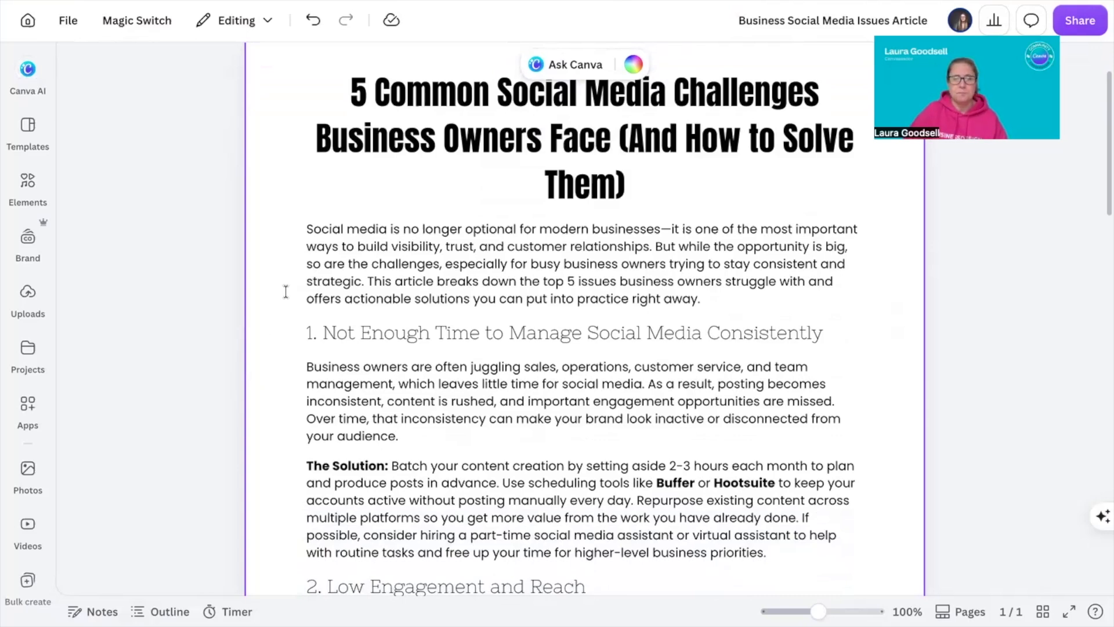
{"action": "scroll", "coordinate": [286, 291], "scroll_direction": "down", "scroll_amount": 2}
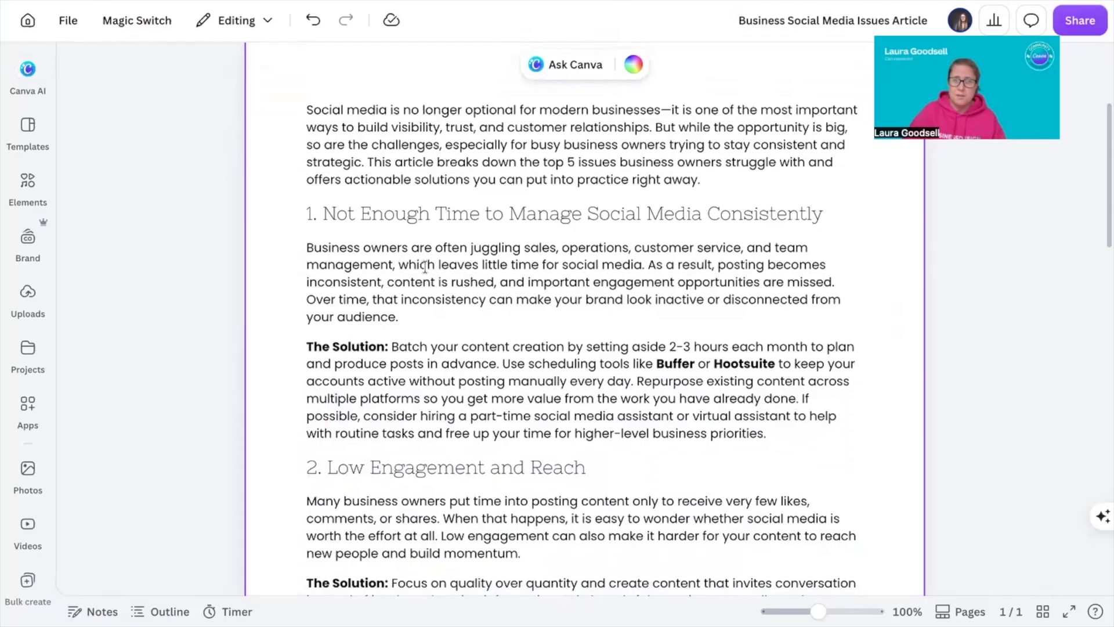
{"action": "scroll", "coordinate": [512, 385], "scroll_direction": "down", "scroll_amount": 1}
{"action": "scroll", "coordinate": [511, 384], "scroll_direction": "down", "scroll_amount": 8}
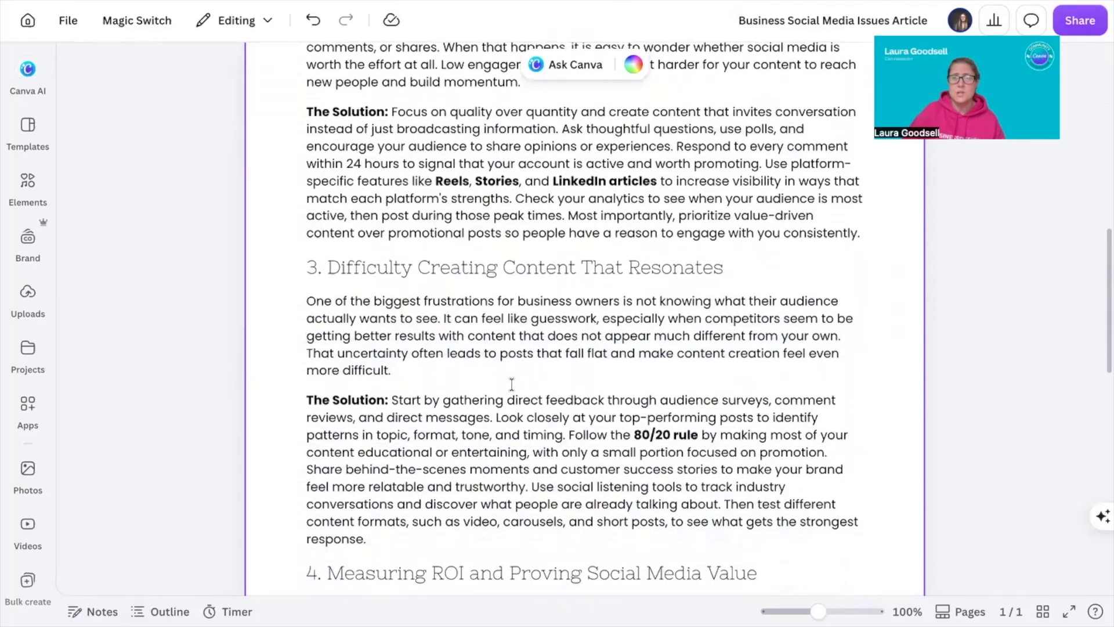
{"action": "scroll", "coordinate": [511, 385], "scroll_direction": "down", "scroll_amount": 2}
{"action": "scroll", "coordinate": [511, 384], "scroll_direction": "down", "scroll_amount": 9}
{"action": "scroll", "coordinate": [511, 384], "scroll_direction": "down", "scroll_amount": 3}
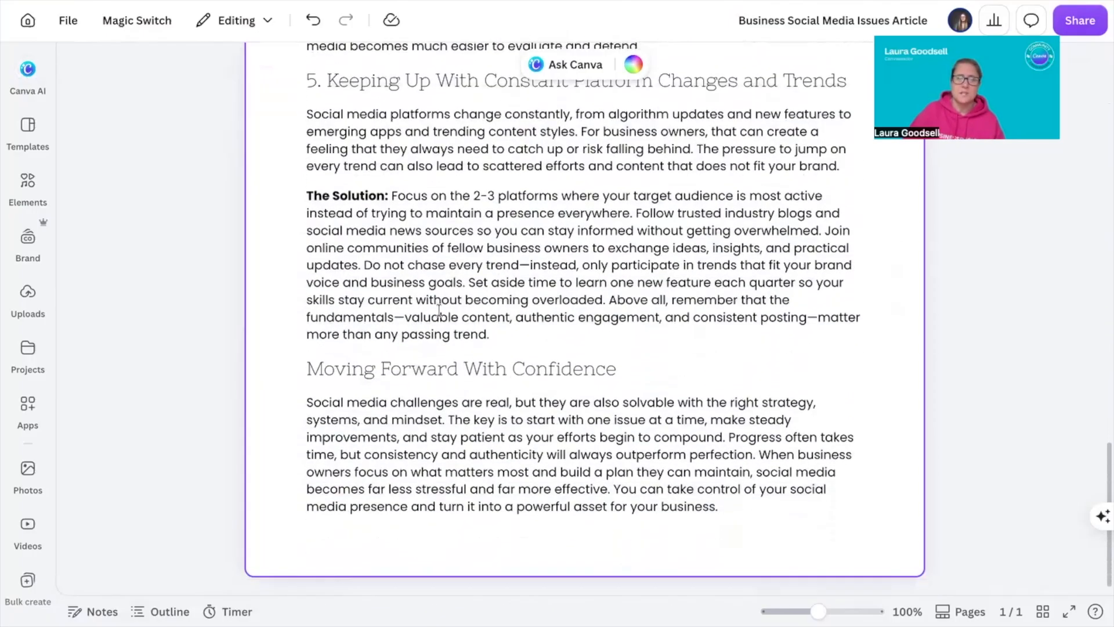
{"action": "scroll", "coordinate": [437, 310], "scroll_direction": "up", "scroll_amount": 2}
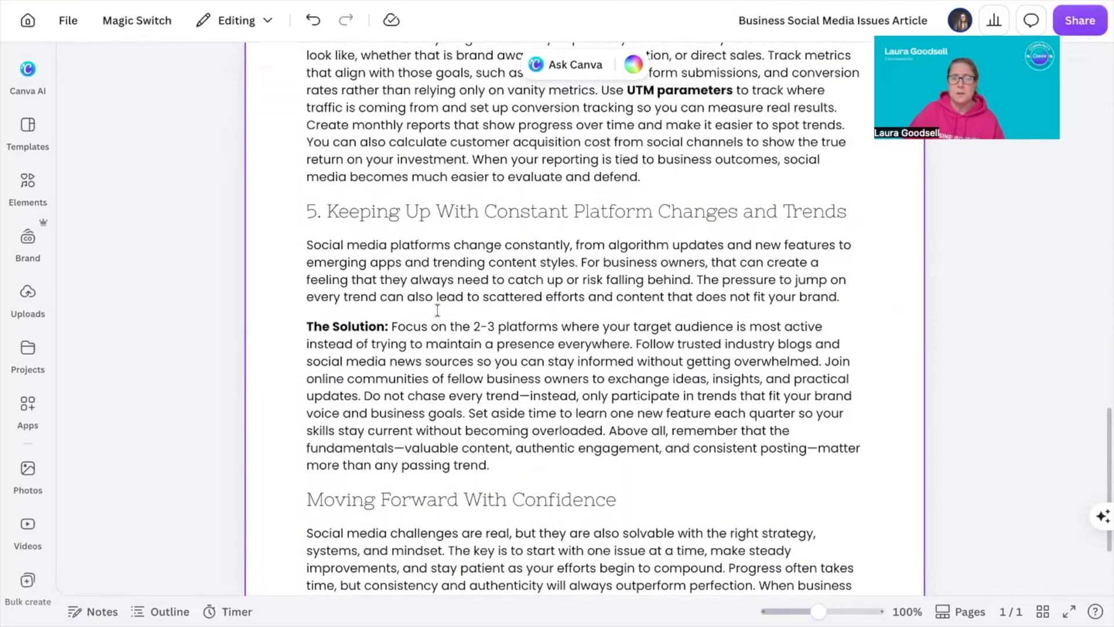
{"action": "scroll", "coordinate": [437, 310], "scroll_direction": "down", "scroll_amount": 2}
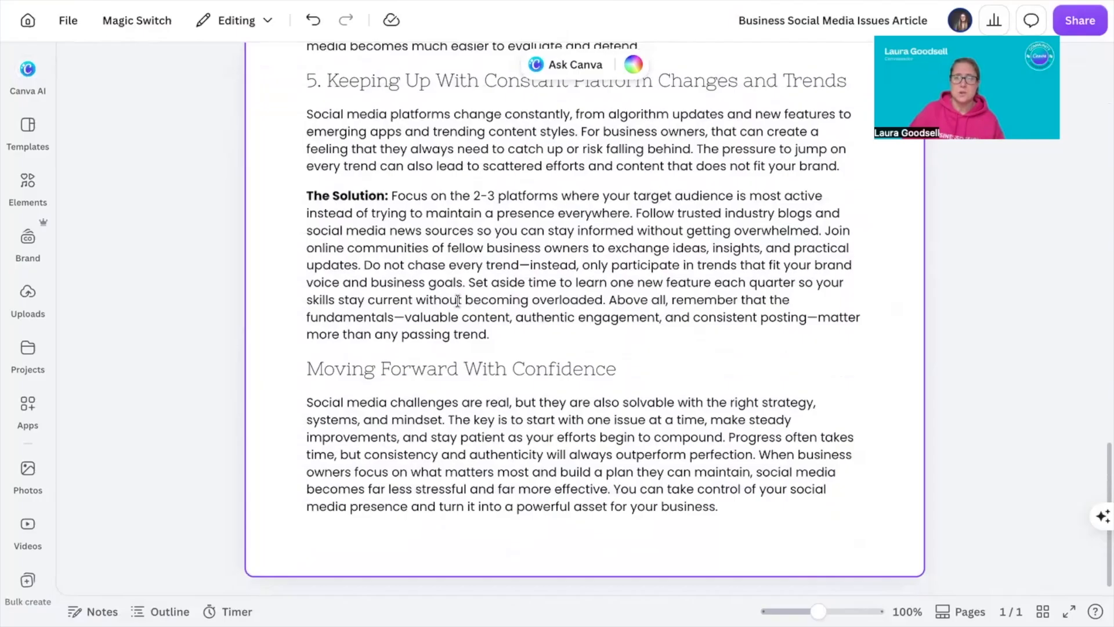
{"action": "scroll", "coordinate": [456, 302], "scroll_direction": "up", "scroll_amount": 15}
{"action": "scroll", "coordinate": [458, 301], "scroll_direction": "up", "scroll_amount": 9}
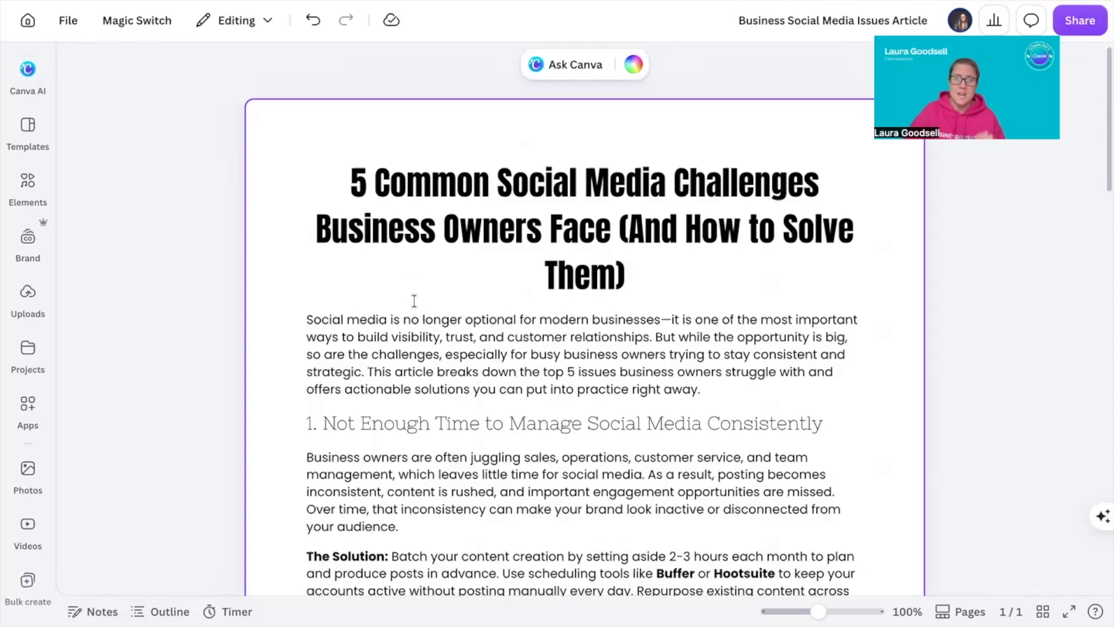
- Review all five numbered issues and the "Moving Forward With Confidence" conclusion once more, ending back at the title
{"action": "scroll", "coordinate": [415, 300], "scroll_direction": "down", "scroll_amount": 1}
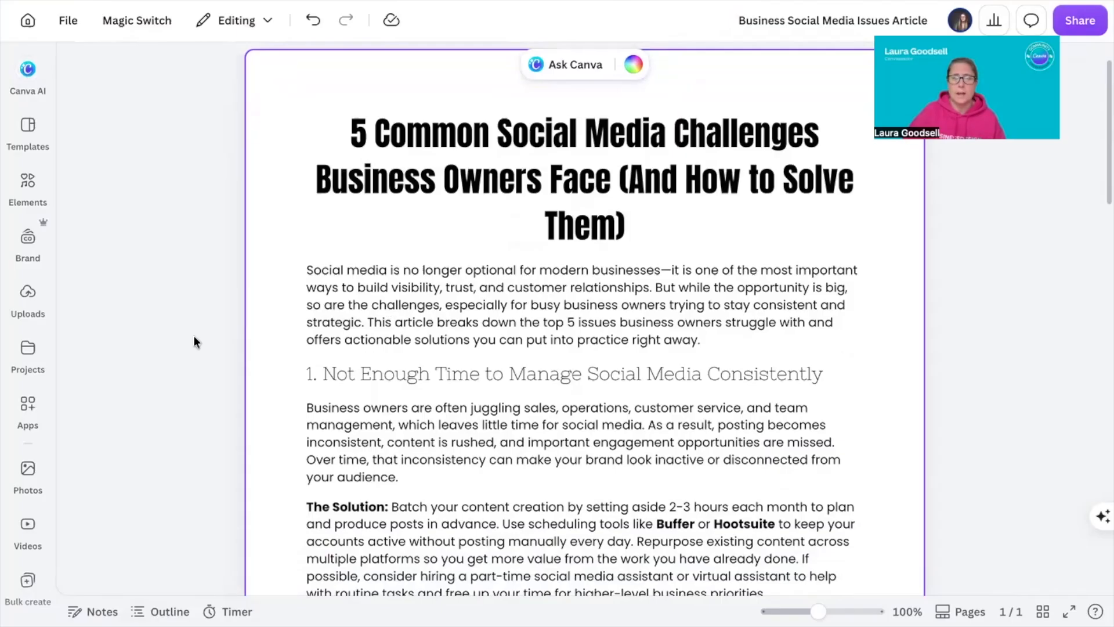
{"action": "scroll", "coordinate": [194, 341], "scroll_direction": "down", "scroll_amount": 5}
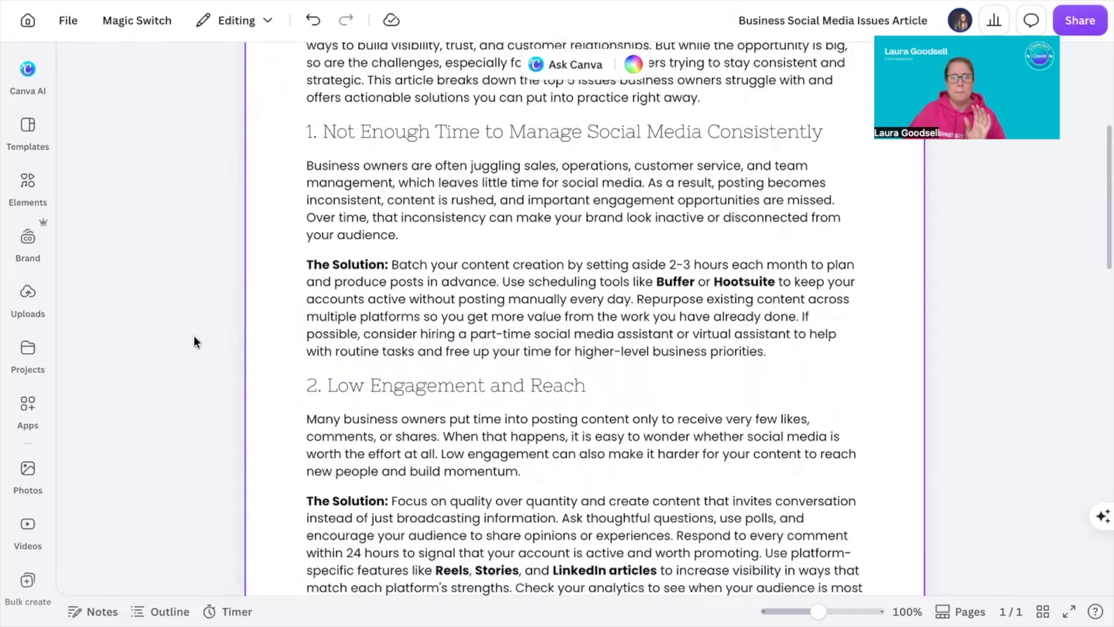
{"action": "scroll", "coordinate": [194, 336], "scroll_direction": "down", "scroll_amount": 2}
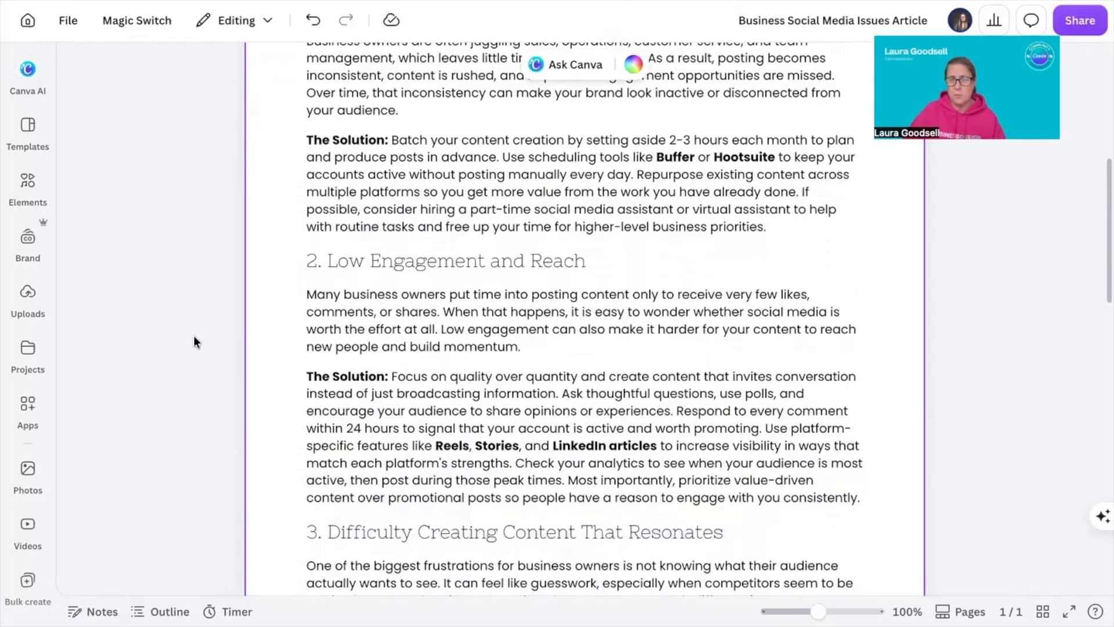
{"action": "scroll", "coordinate": [194, 340], "scroll_direction": "down", "scroll_amount": 8}
{"action": "scroll", "coordinate": [194, 337], "scroll_direction": "down", "scroll_amount": 9}
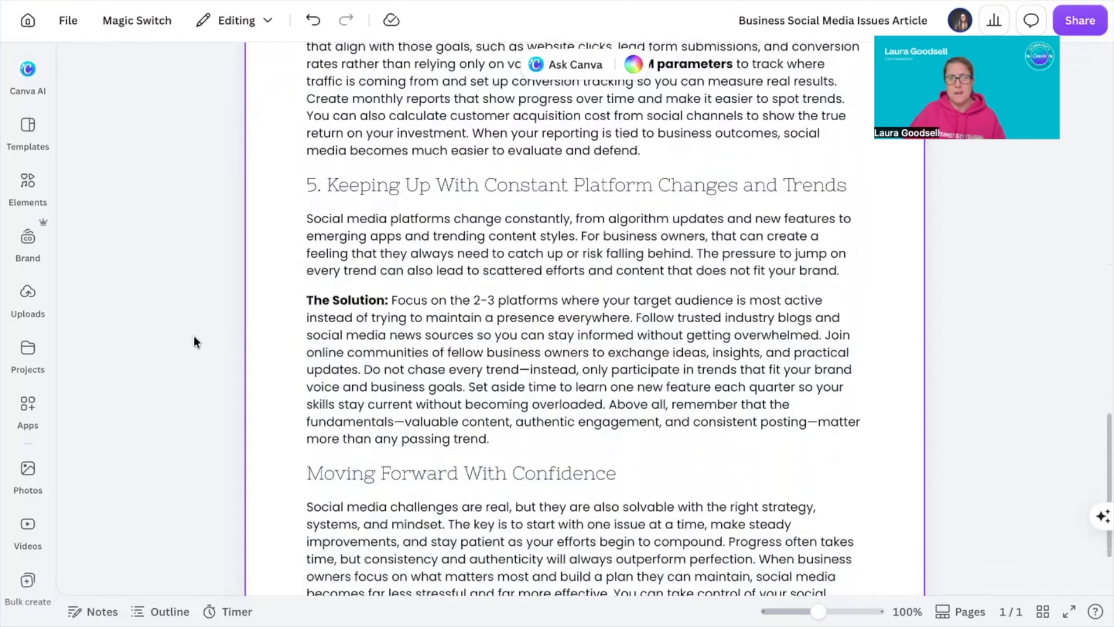
{"action": "scroll", "coordinate": [194, 342], "scroll_direction": "down", "scroll_amount": 2}
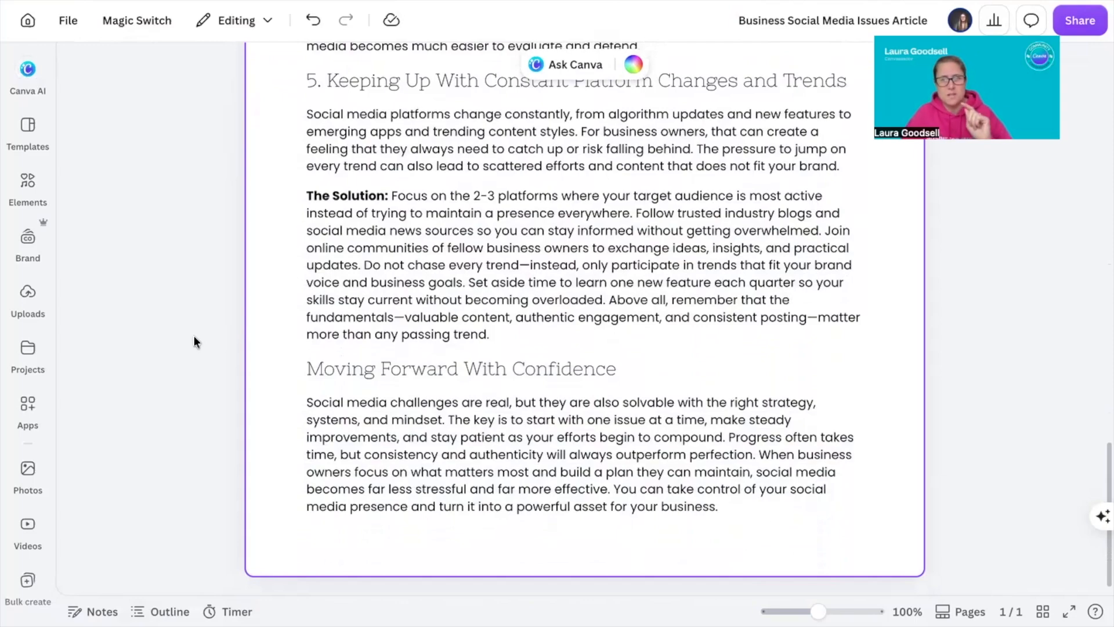
{"action": "scroll", "coordinate": [194, 340], "scroll_direction": "up", "scroll_amount": 20}
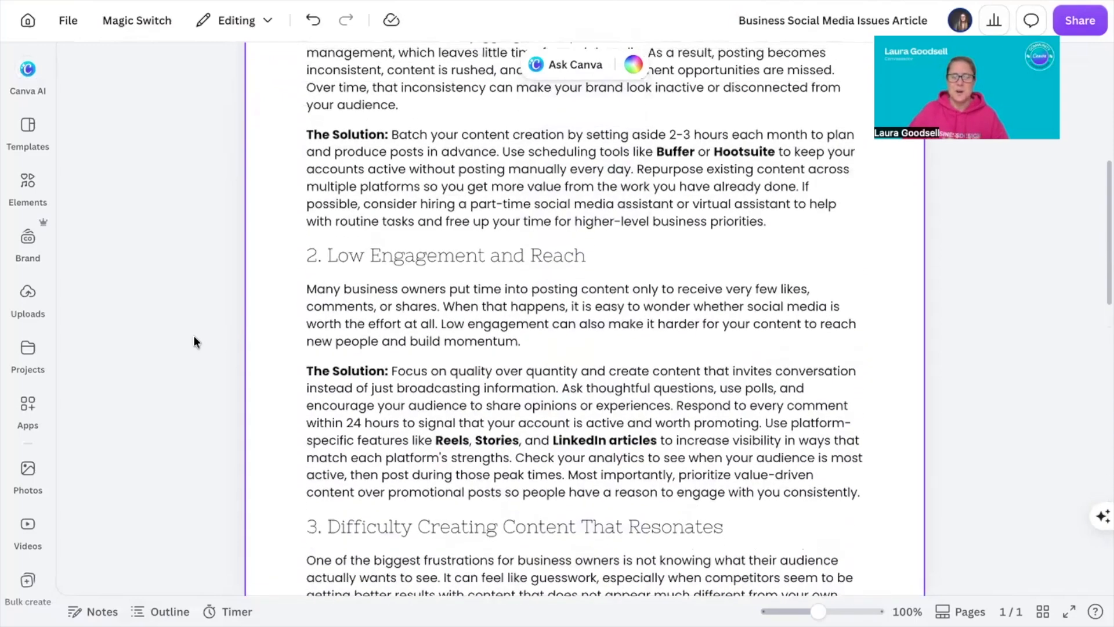
{"action": "scroll", "coordinate": [194, 336], "scroll_direction": "up", "scroll_amount": 2}
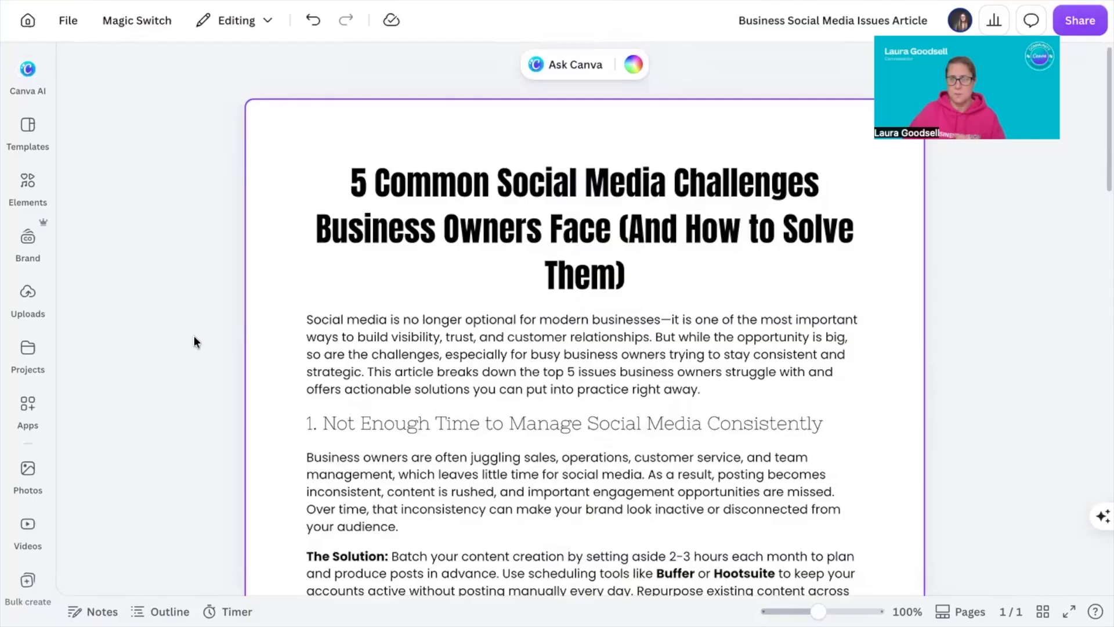
- Examine the problem and solution paragraphs of the first three issues in the article
{"action": "scroll", "coordinate": [194, 337], "scroll_direction": "down", "scroll_amount": 1}
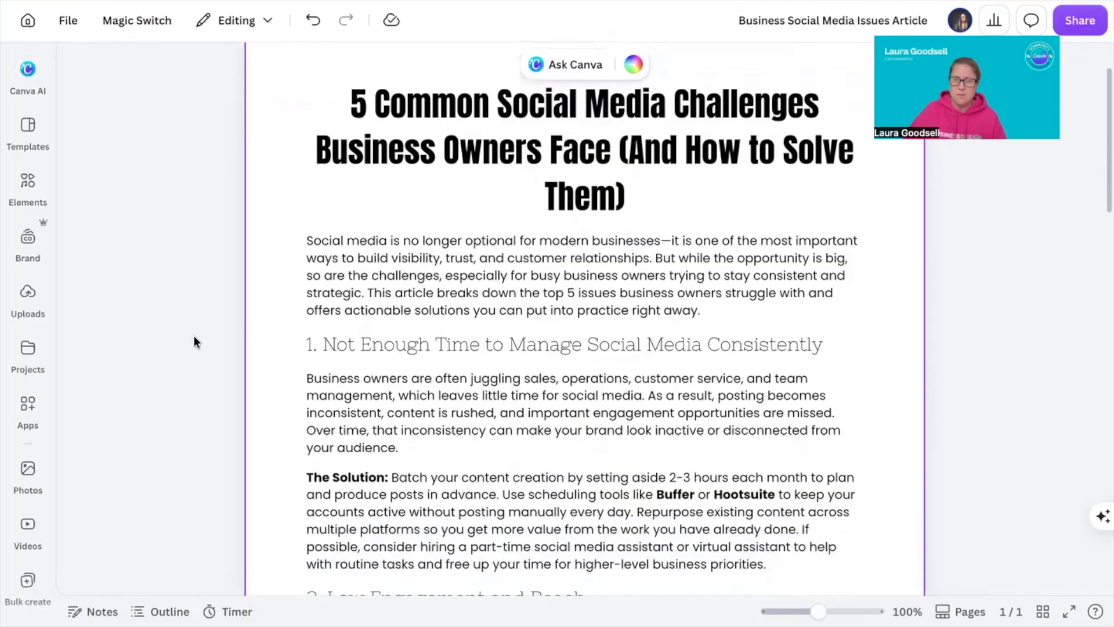
{"action": "scroll", "coordinate": [194, 339], "scroll_direction": "down", "scroll_amount": 1}
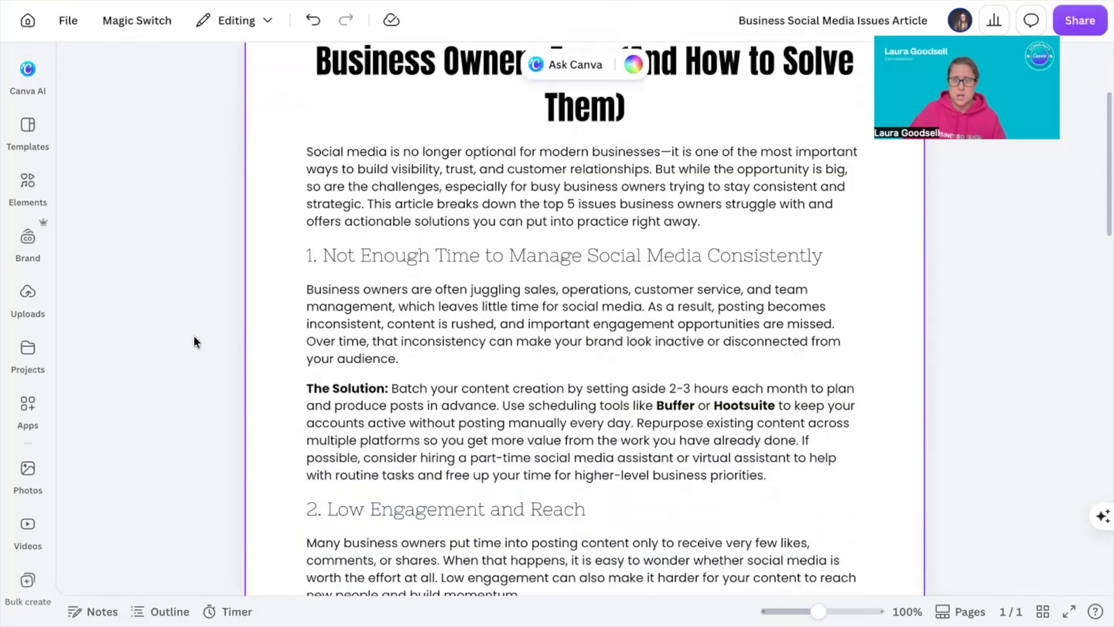
{"action": "scroll", "coordinate": [194, 341], "scroll_direction": "down", "scroll_amount": 1}
{"action": "scroll", "coordinate": [194, 342], "scroll_direction": "down", "scroll_amount": 2}
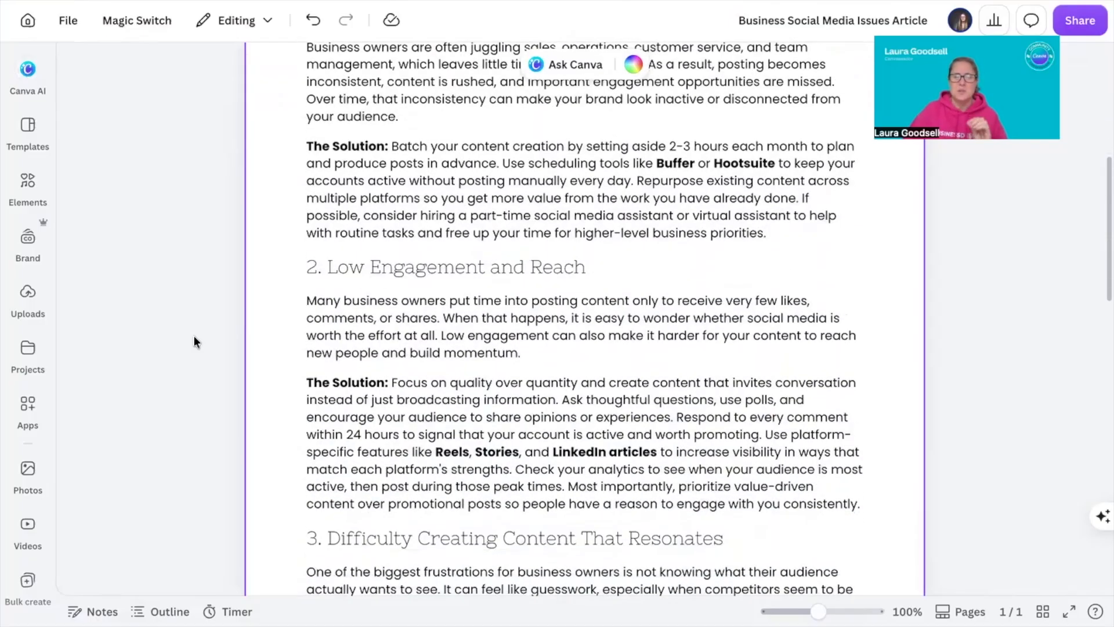
{"action": "scroll", "coordinate": [194, 339], "scroll_direction": "down", "scroll_amount": 2}
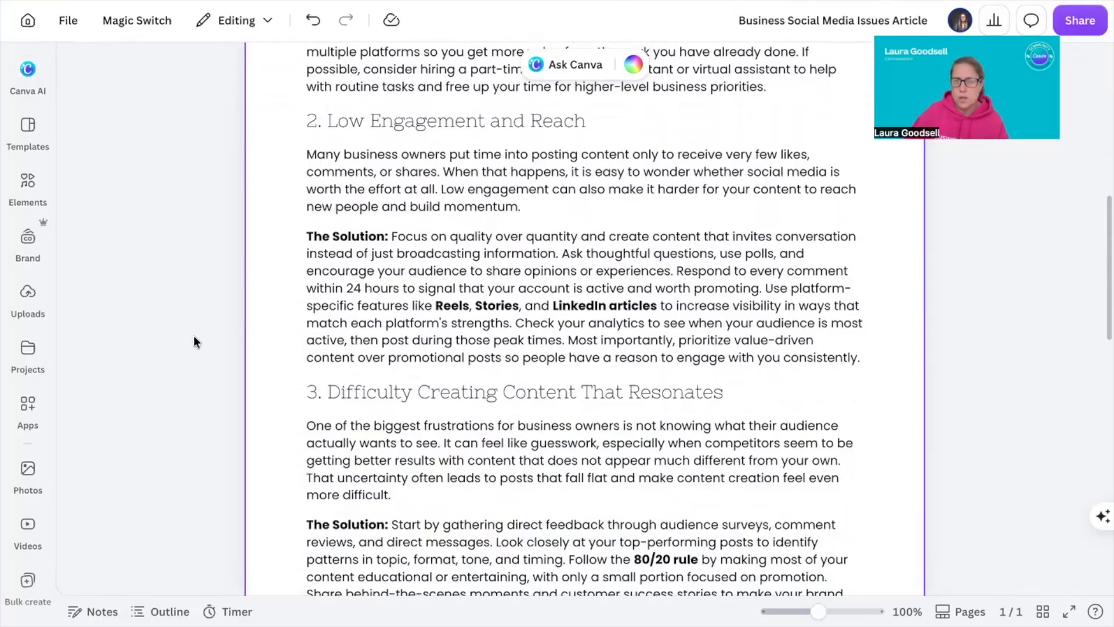
{"action": "scroll", "coordinate": [194, 337], "scroll_direction": "down", "scroll_amount": 2}
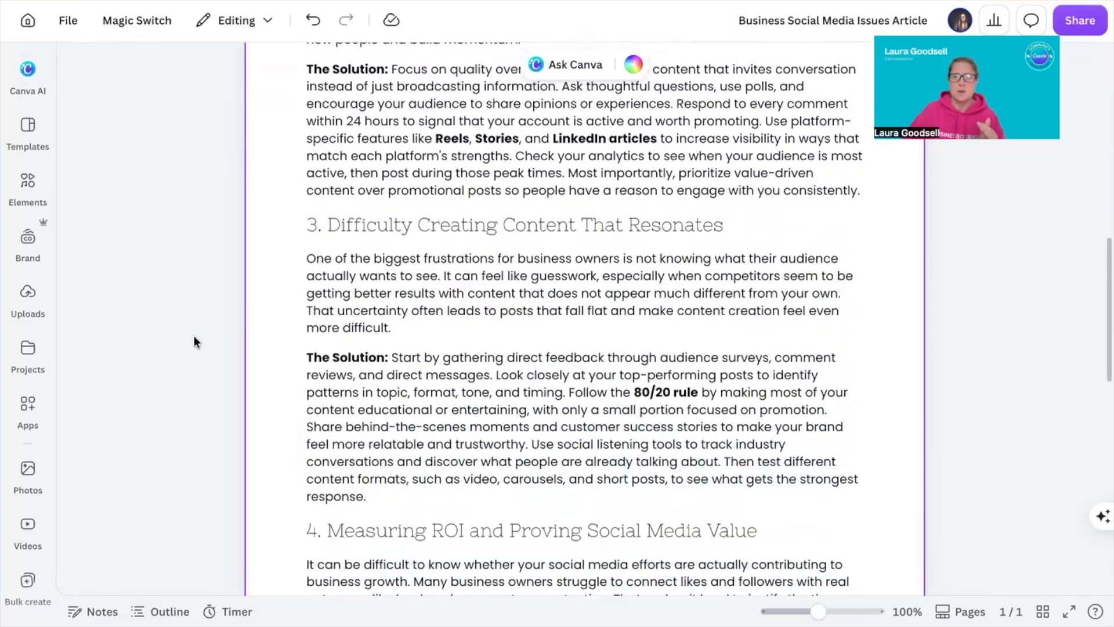
{"action": "scroll", "coordinate": [194, 335], "scroll_direction": "down", "scroll_amount": 2}
- Place the text cursor before "moments" in issue 3's solution and look over the rest of the article
{"action": "left_click", "coordinate": [471, 321]}
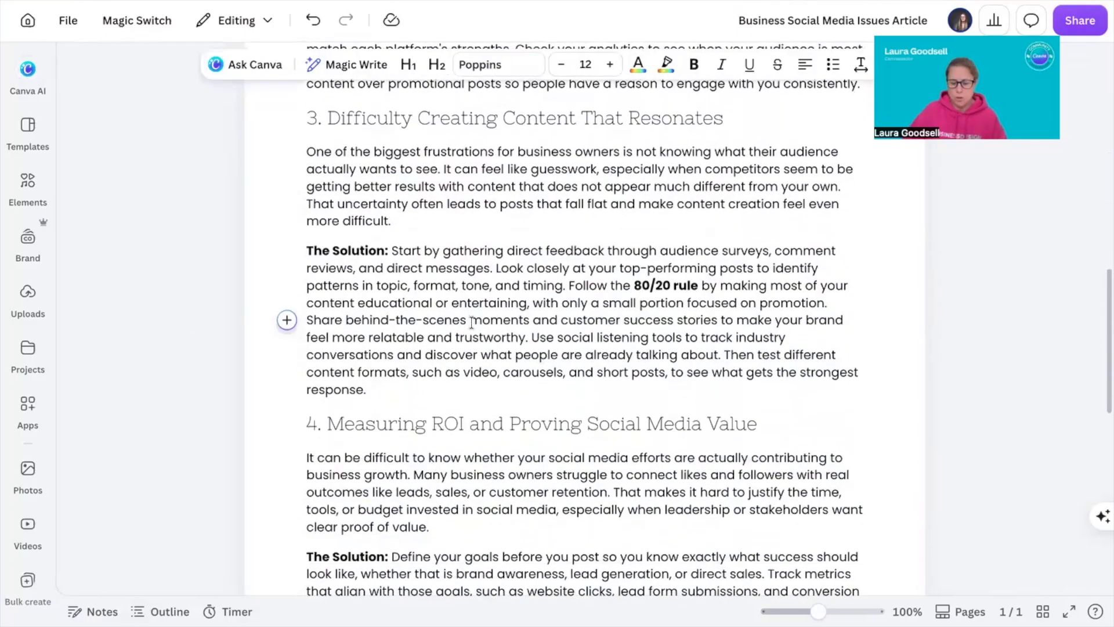
{"action": "key", "text": "BackSpace"}
{"action": "key", "text": "BackSpace"}
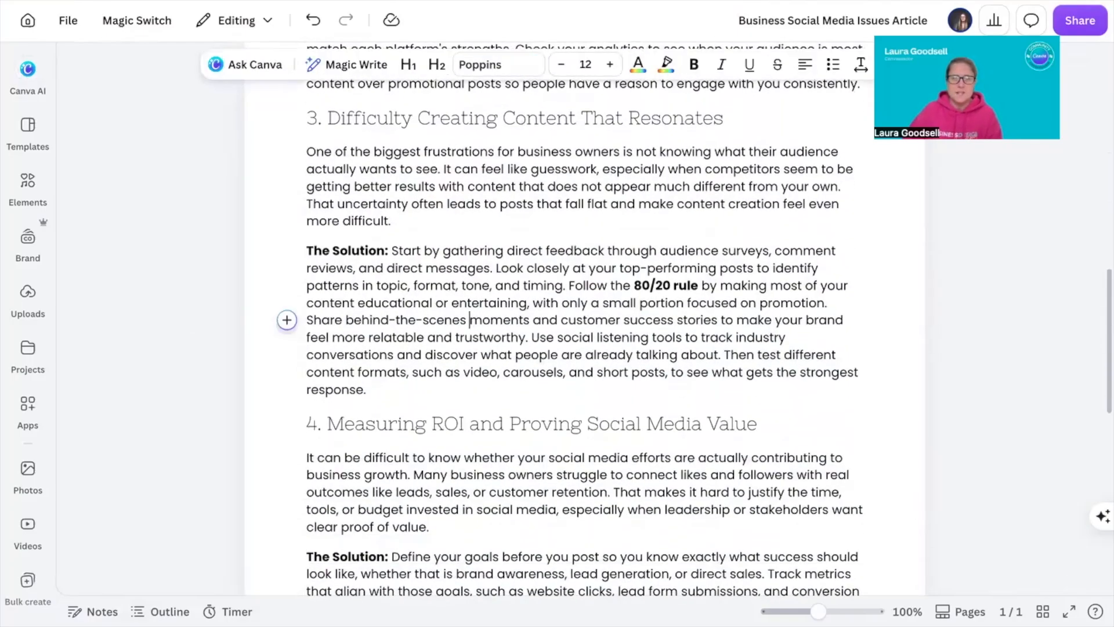
{"action": "scroll", "coordinate": [462, 345], "scroll_direction": "down", "scroll_amount": 3}
{"action": "scroll", "coordinate": [462, 345], "scroll_direction": "down", "scroll_amount": 5}
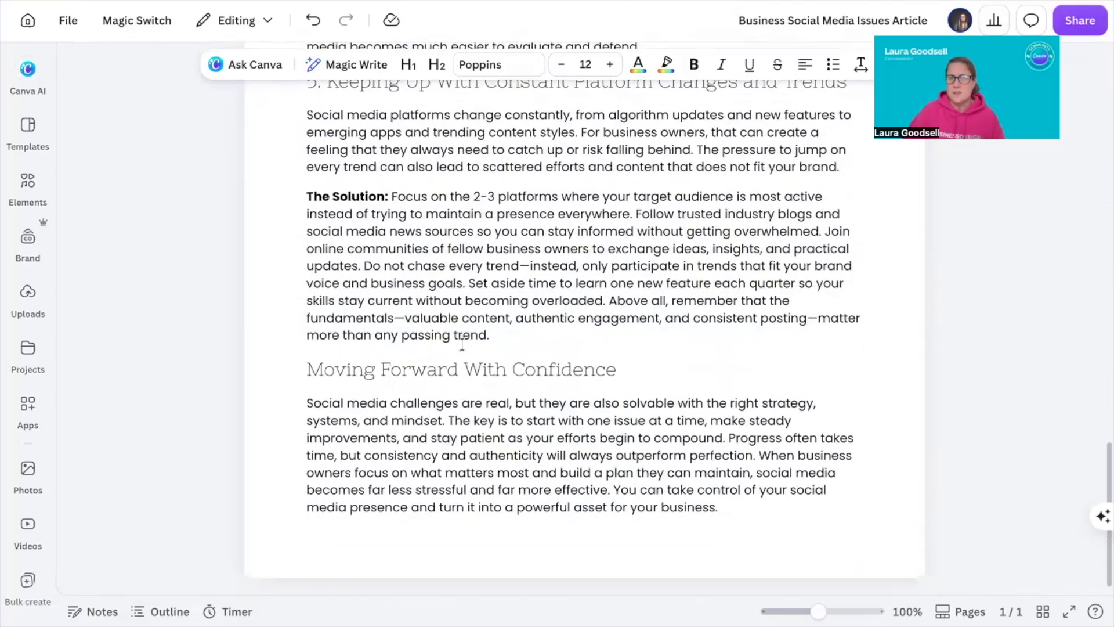
{"action": "scroll", "coordinate": [462, 344], "scroll_direction": "up", "scroll_amount": 20}
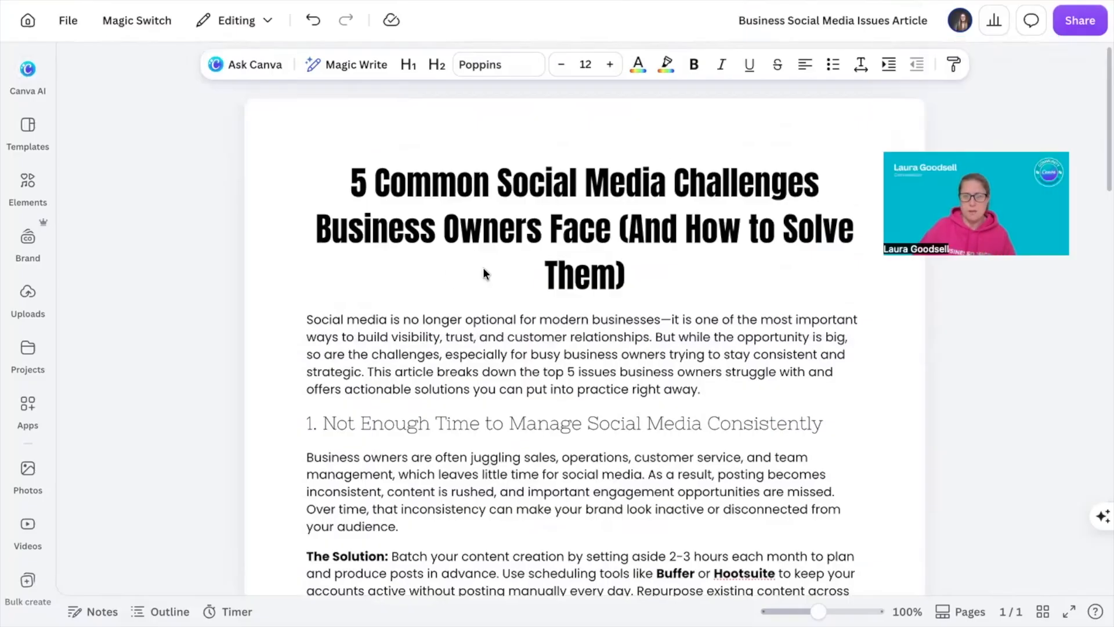
- Inspect the document's download settings for file type and page size, and close them without downloading
{"action": "left_click", "coordinate": [1077, 22]}
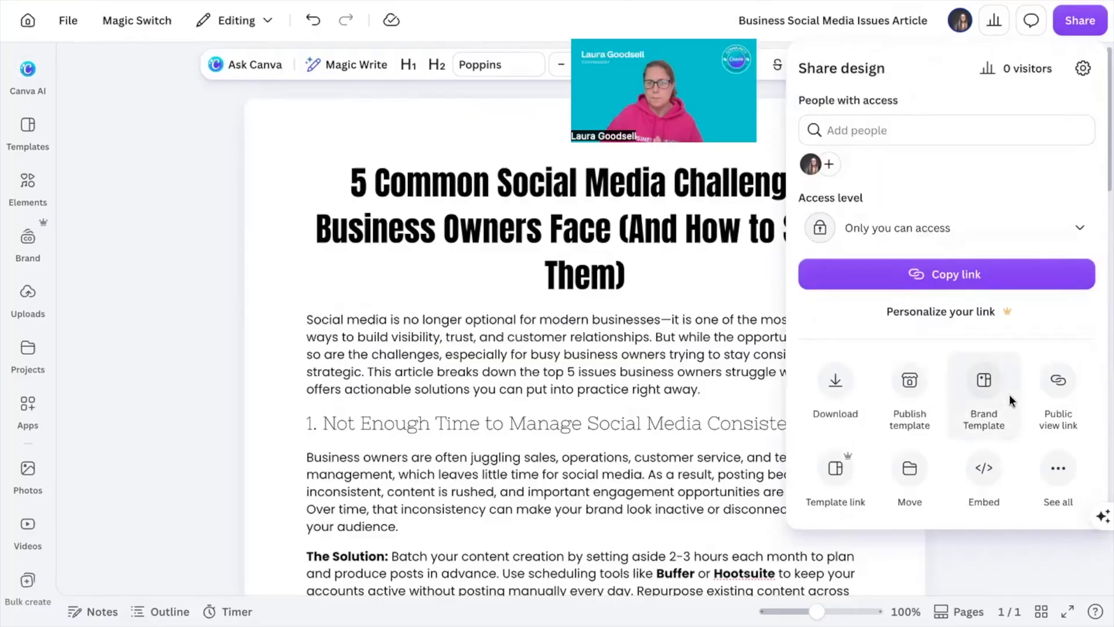
{"action": "left_click", "coordinate": [836, 383]}
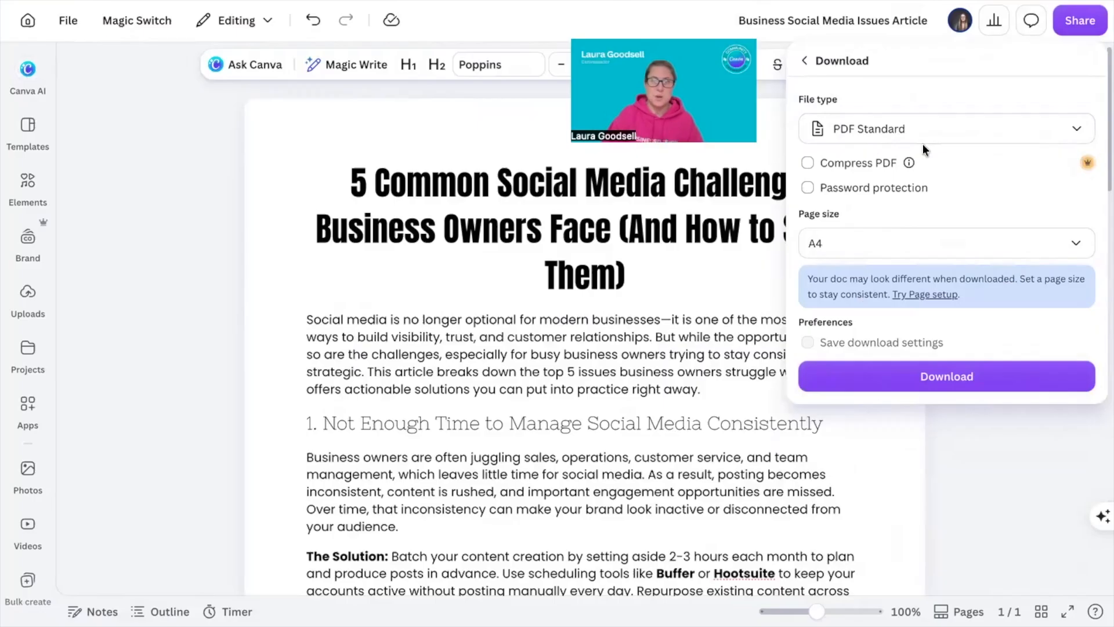
{"action": "left_click", "coordinate": [476, 112]}
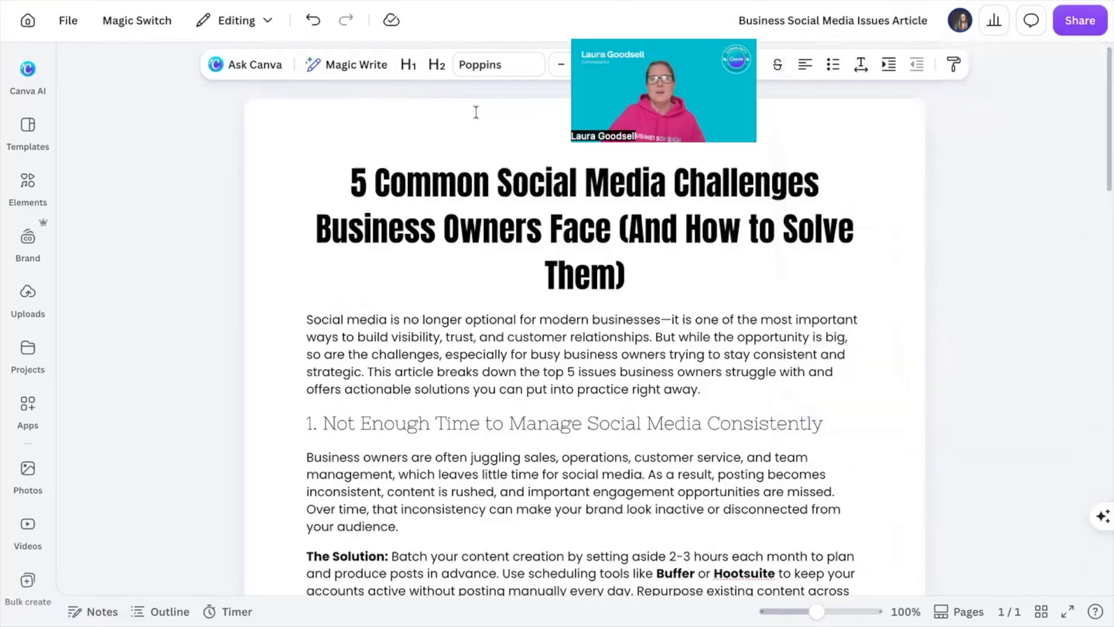